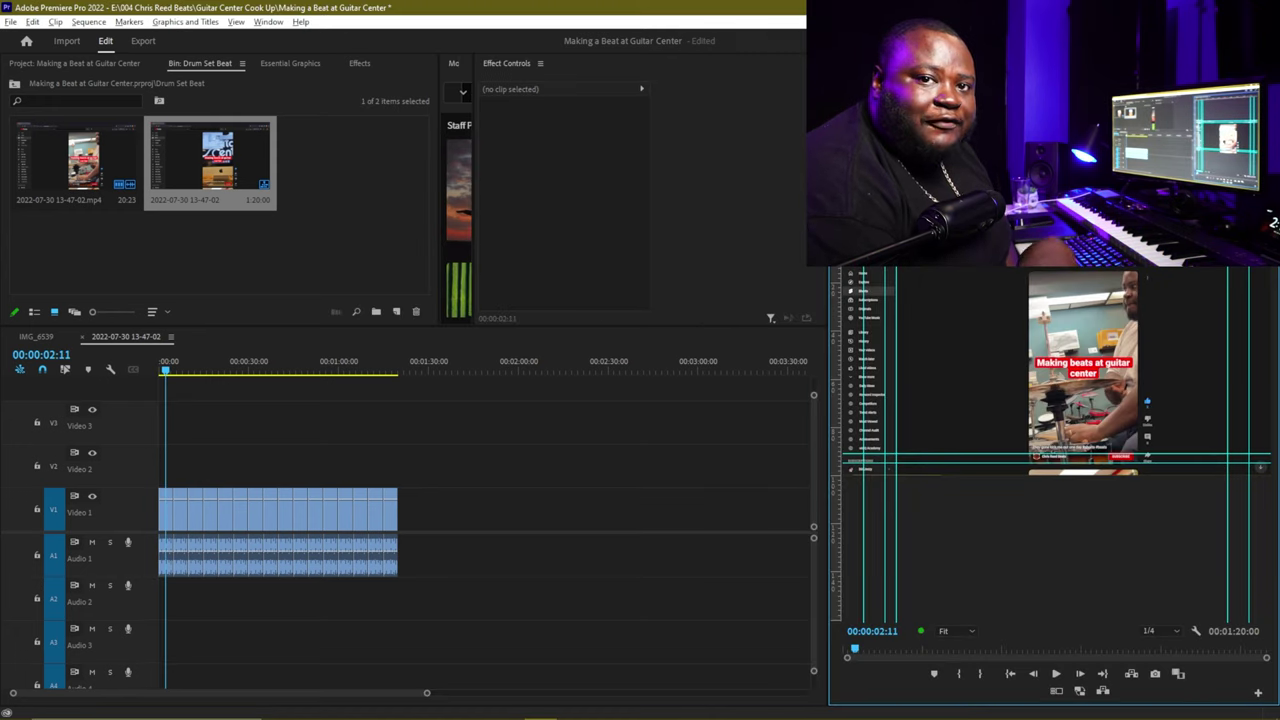
- Play the drum set sequence from its start in the timeline
left_click(209, 383)
key("Home")
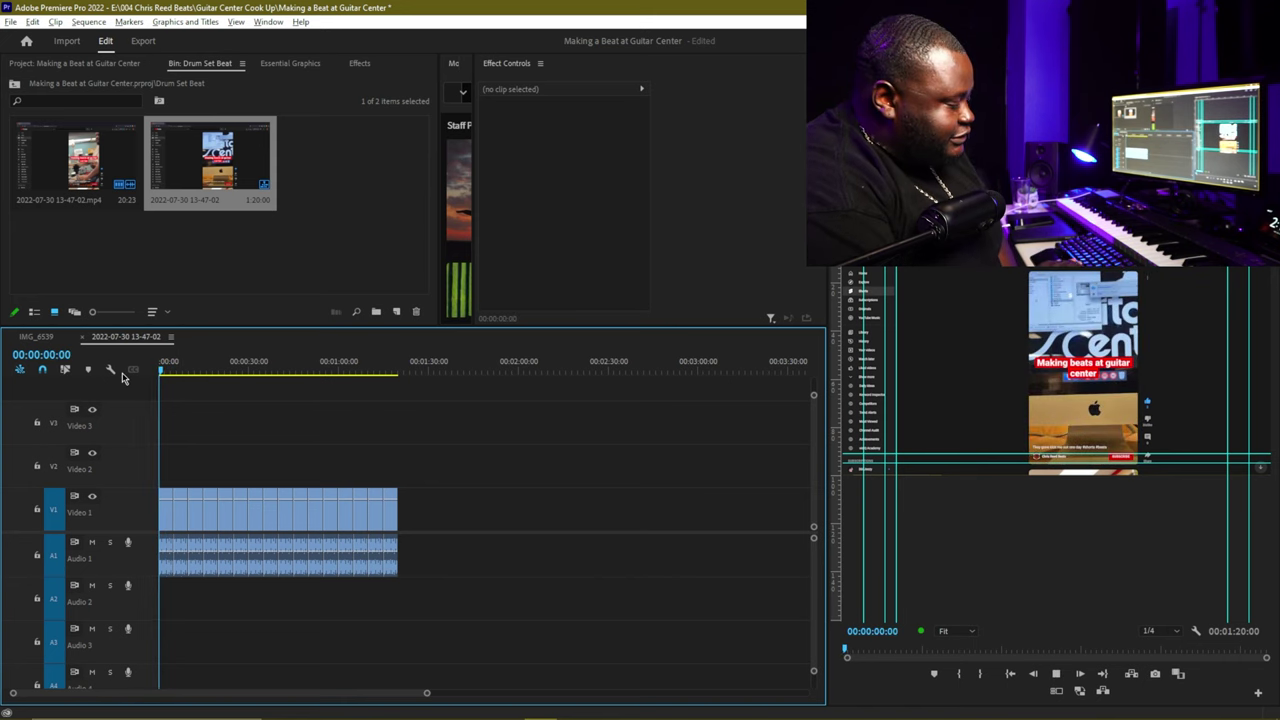
key("space")
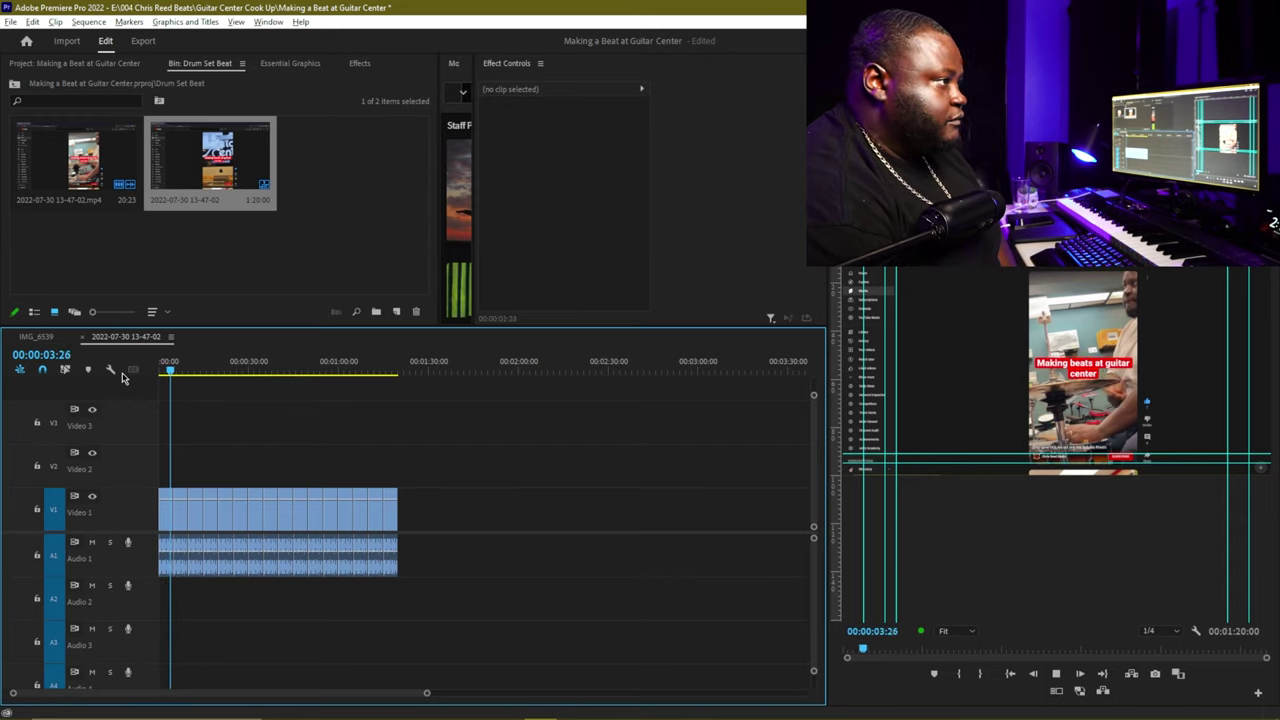
- Set up a media export in MP3 format named 'Drum Sample Guitar Center'
left_click(10, 21)
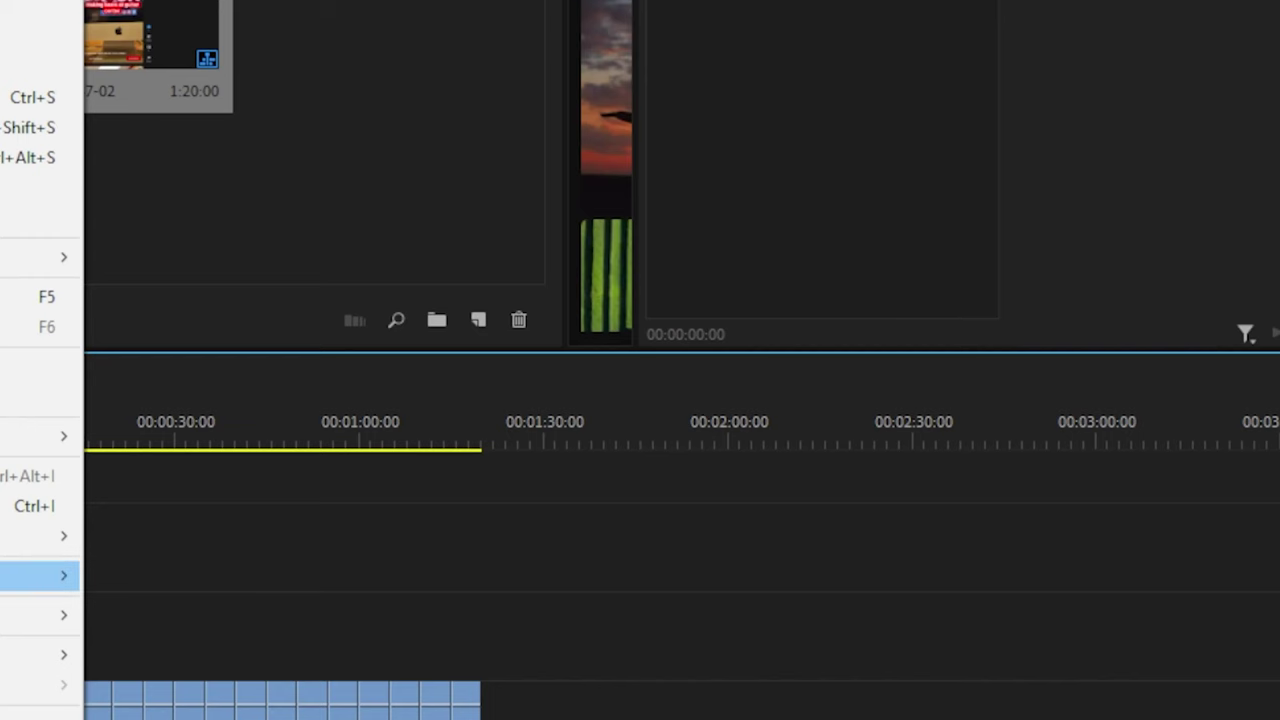
mouse_move(60, 575)
left_click(236, 582)
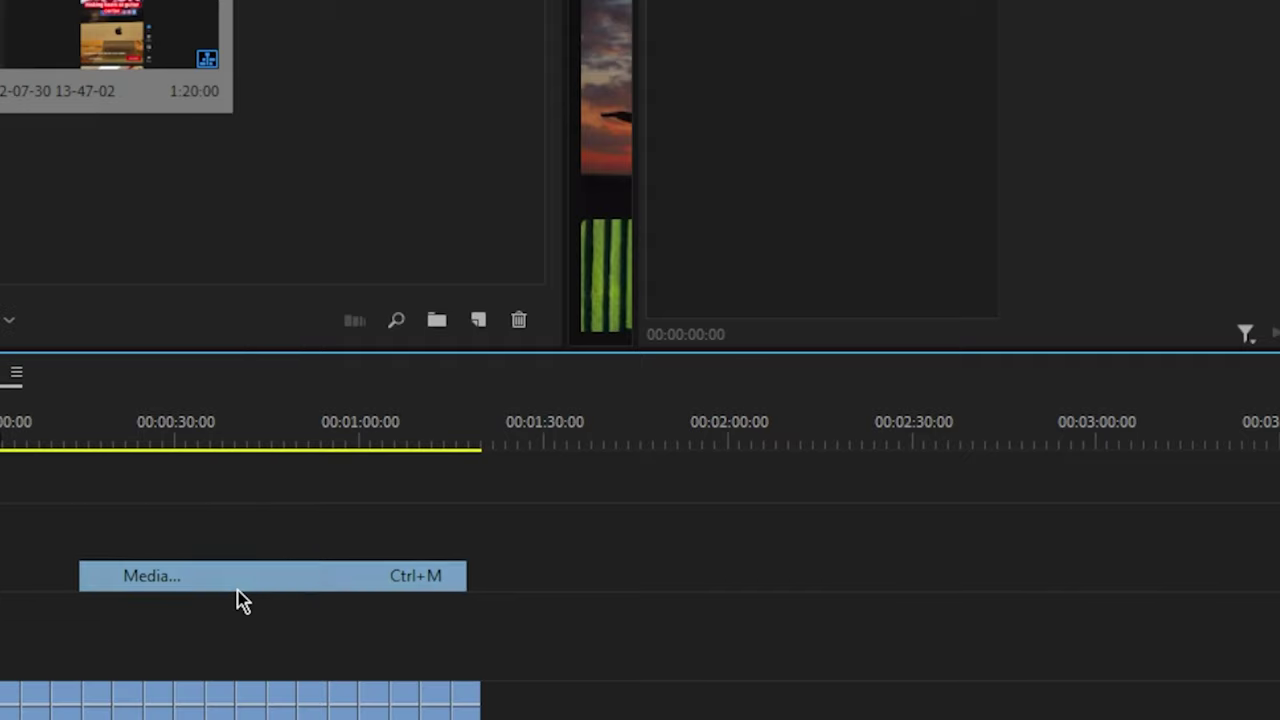
left_click(460, 77)
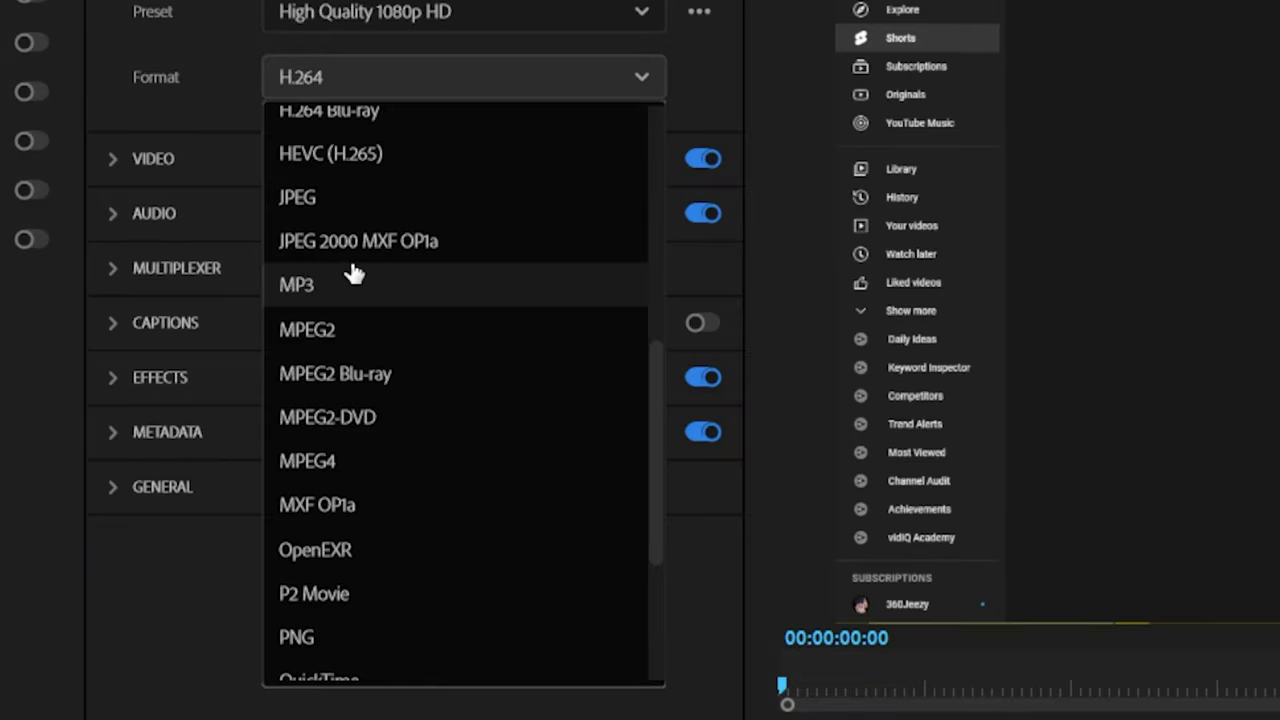
left_click(340, 285)
left_click(380, 18)
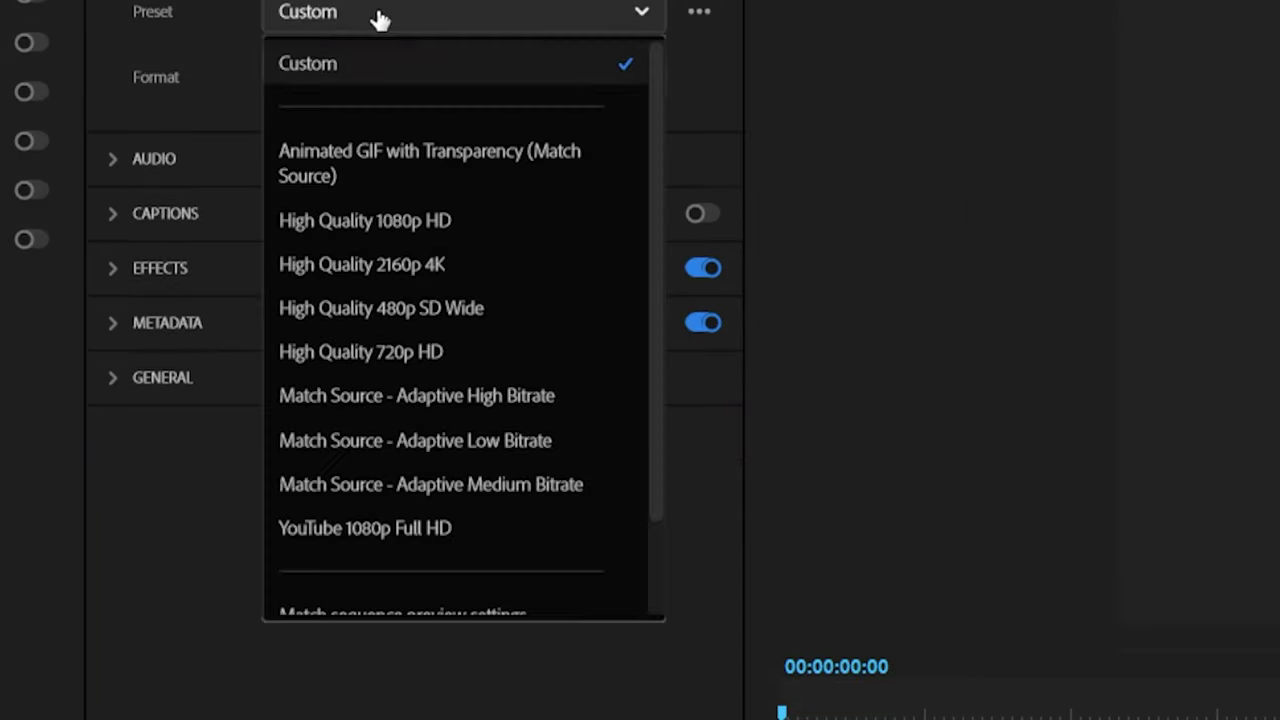
type("Sa")
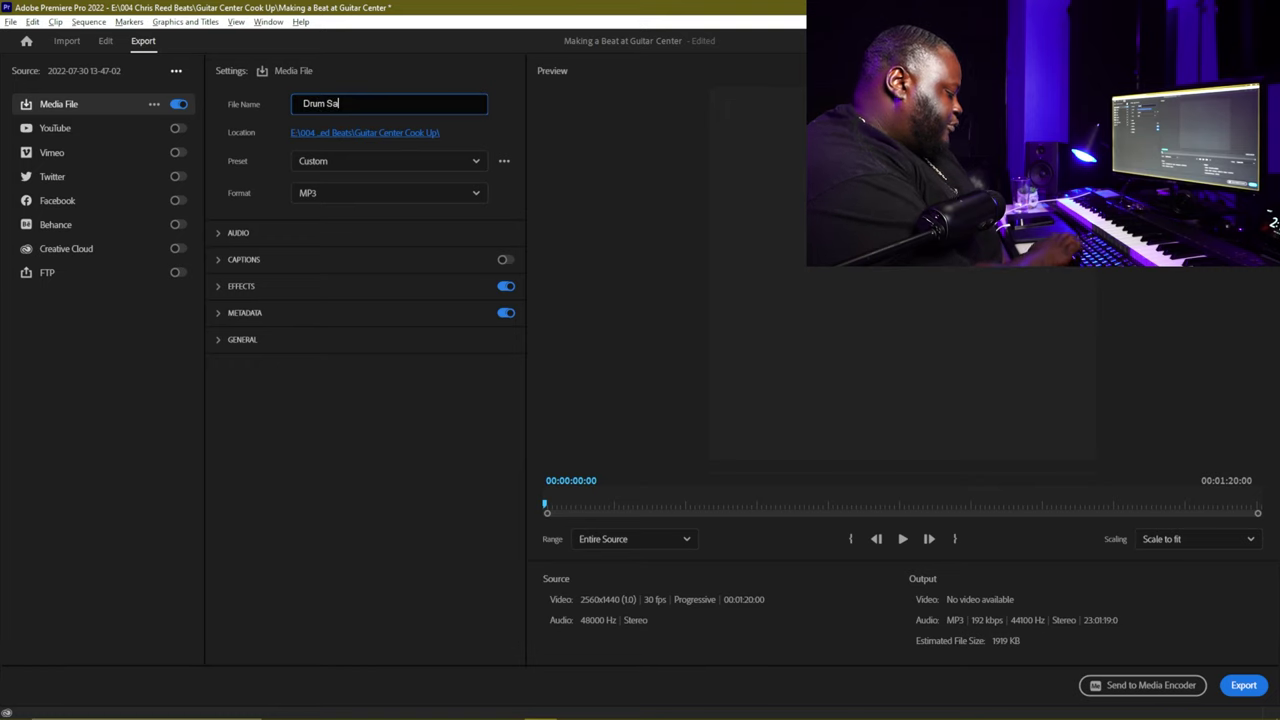
type("mple ")
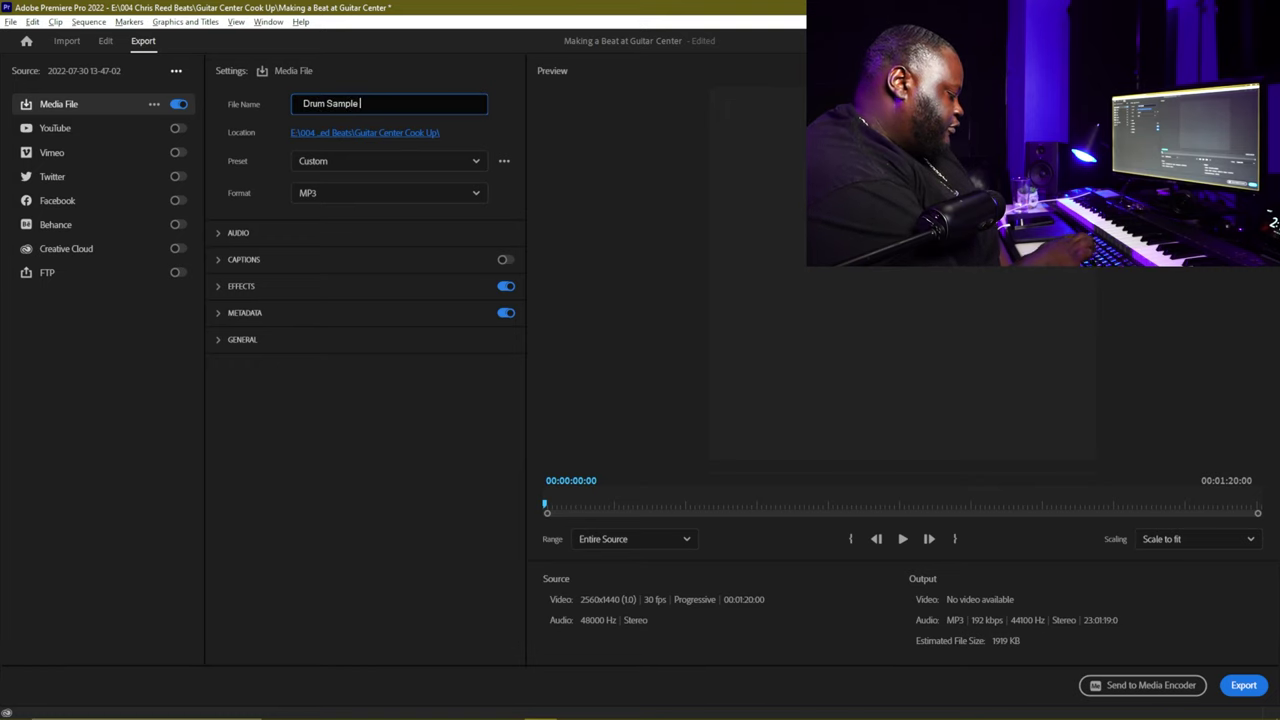
type("Guita")
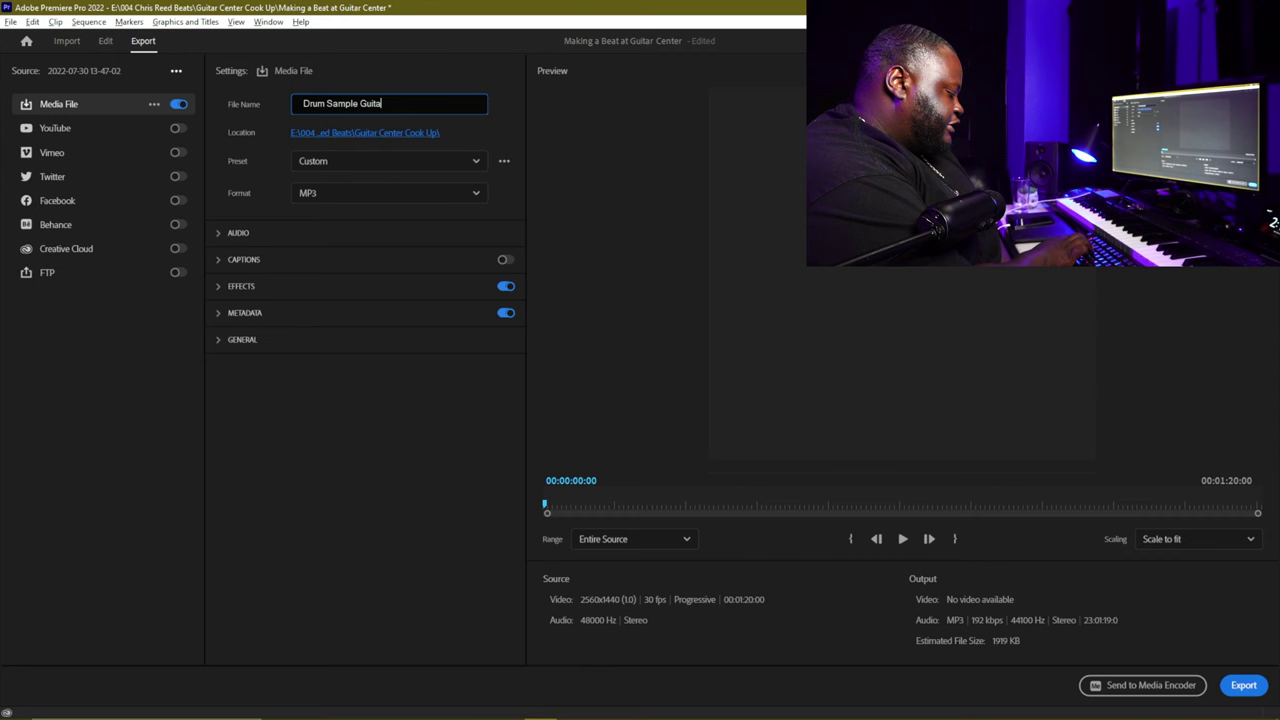
type("r Center.mp3")
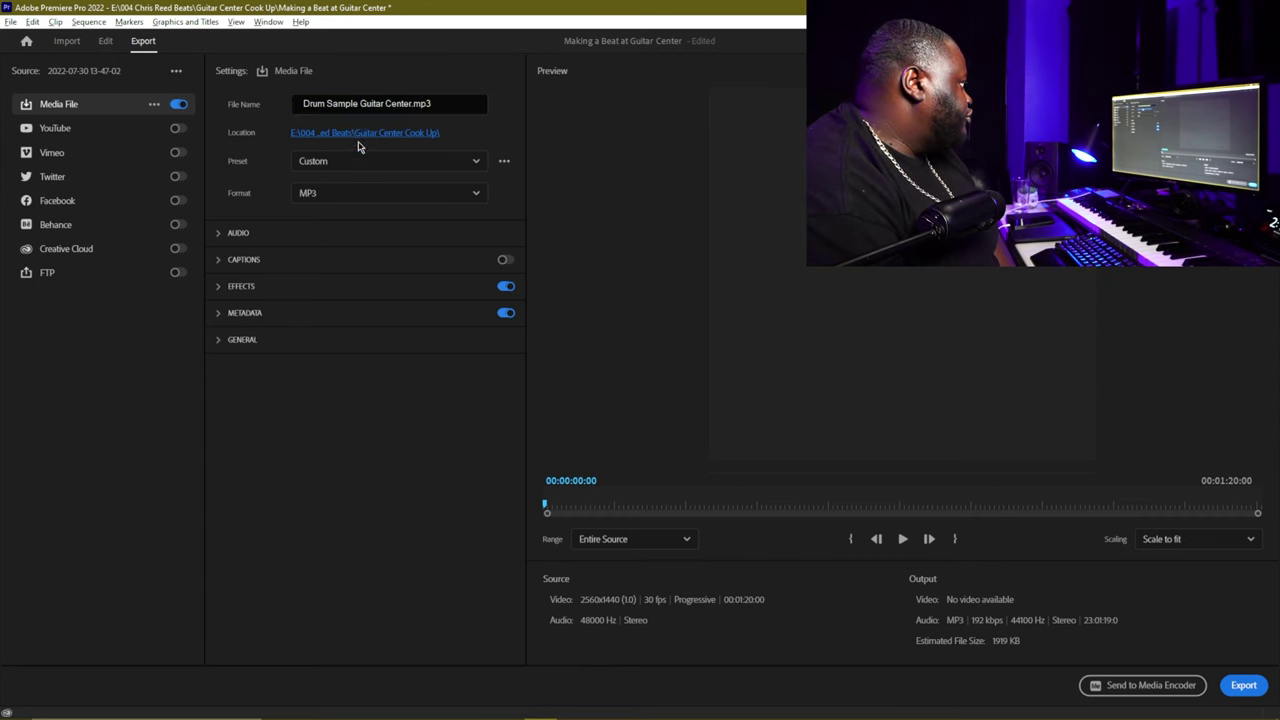
- Set the export location to Documents\00 Music Production
left_click(358, 134)
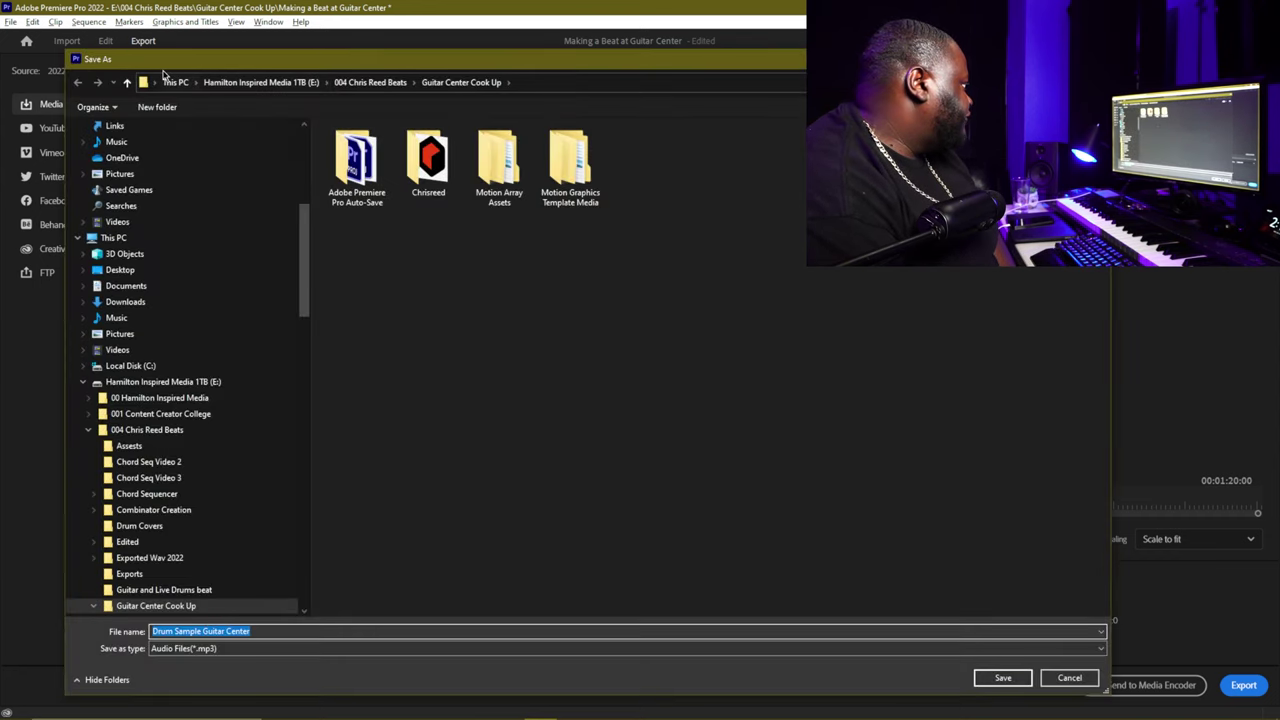
left_click(166, 80)
double_click(718, 152)
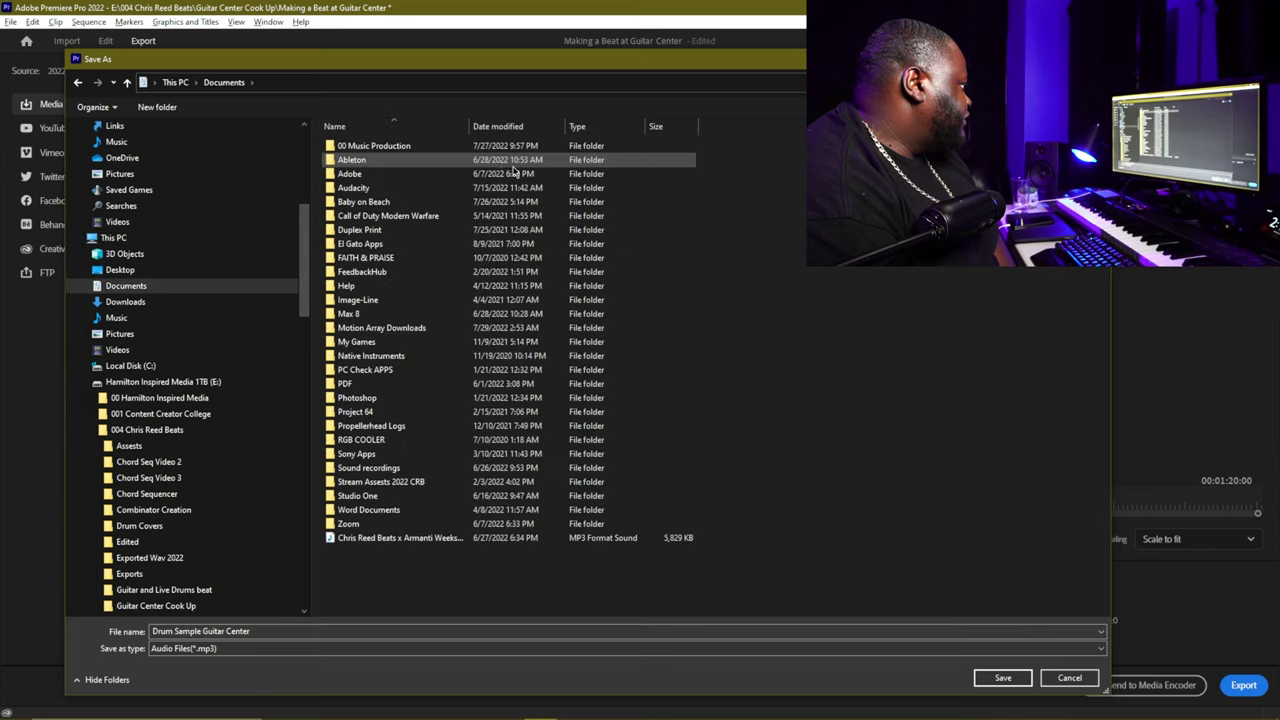
double_click(380, 141)
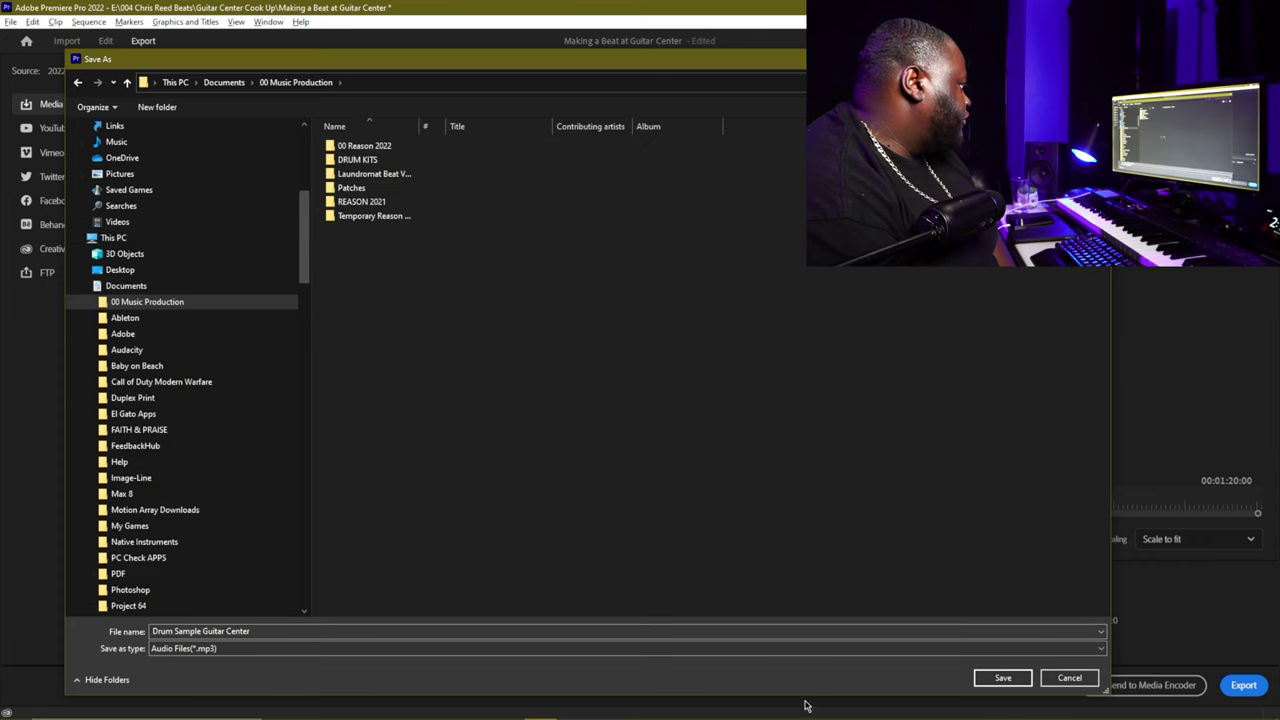
left_click(1013, 684)
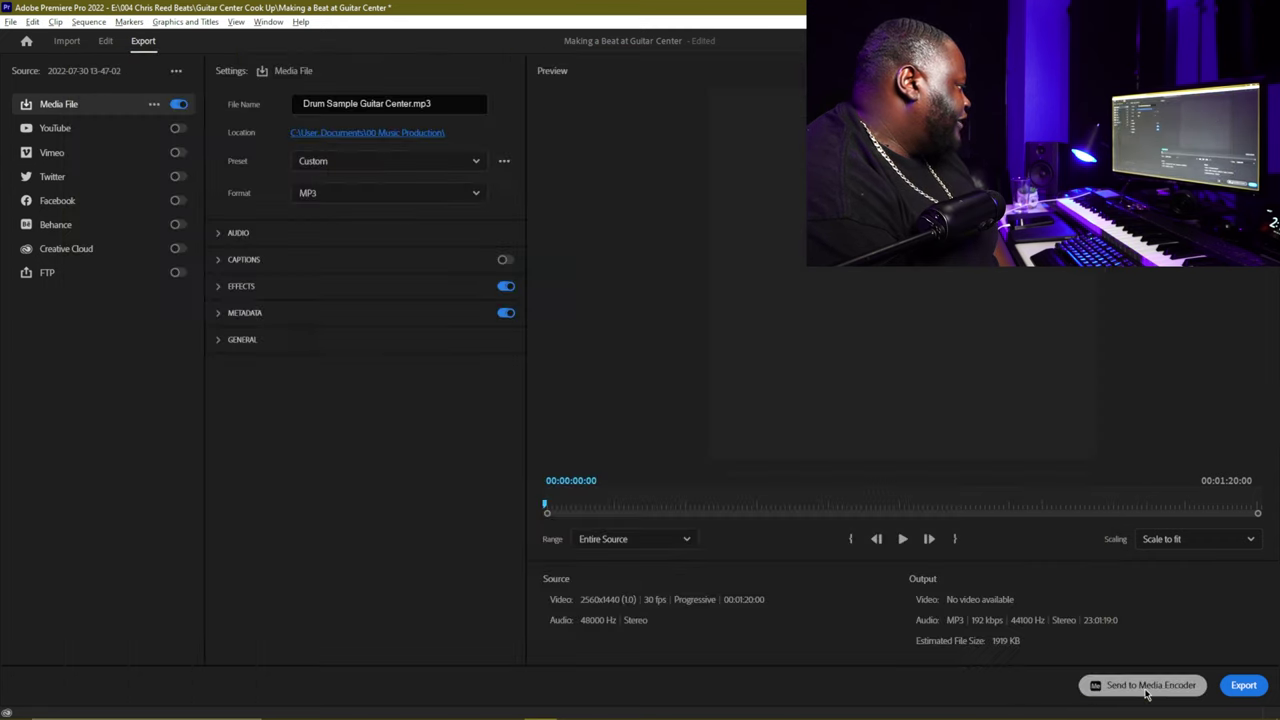
- Export the drum sample MP3 and save the Premiere project
left_click(1238, 685)
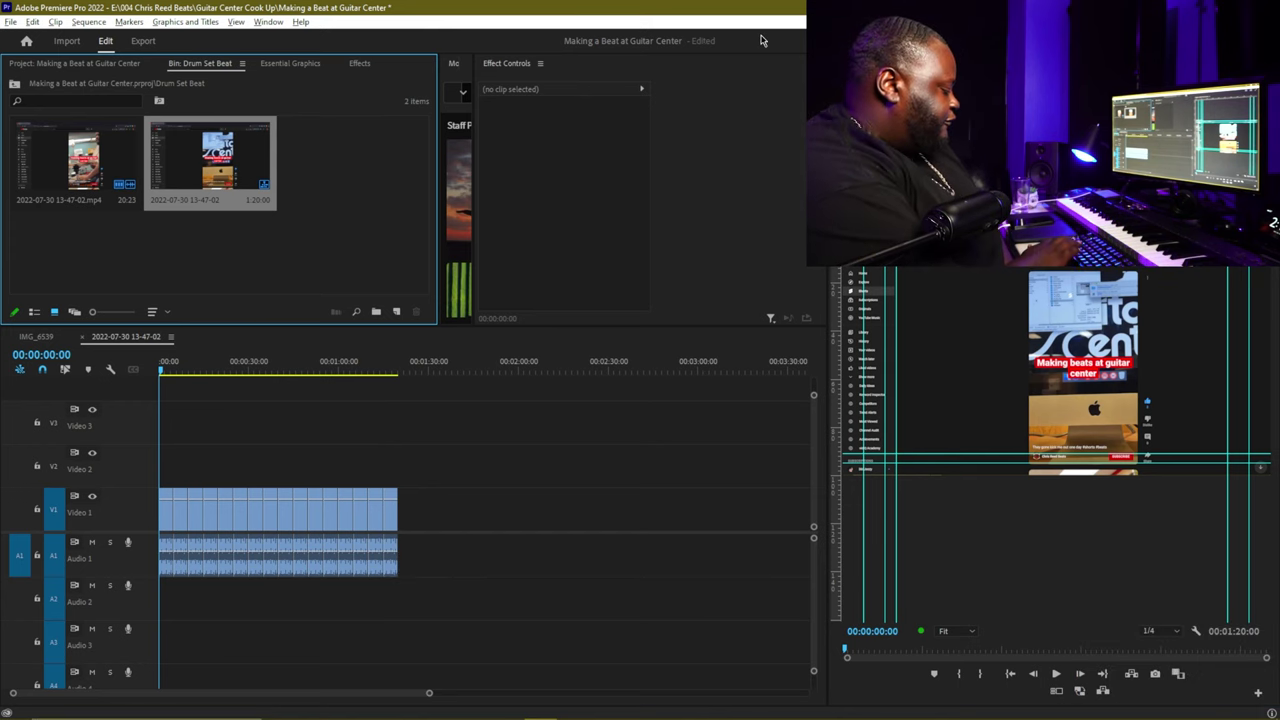
key("ctrl+s")
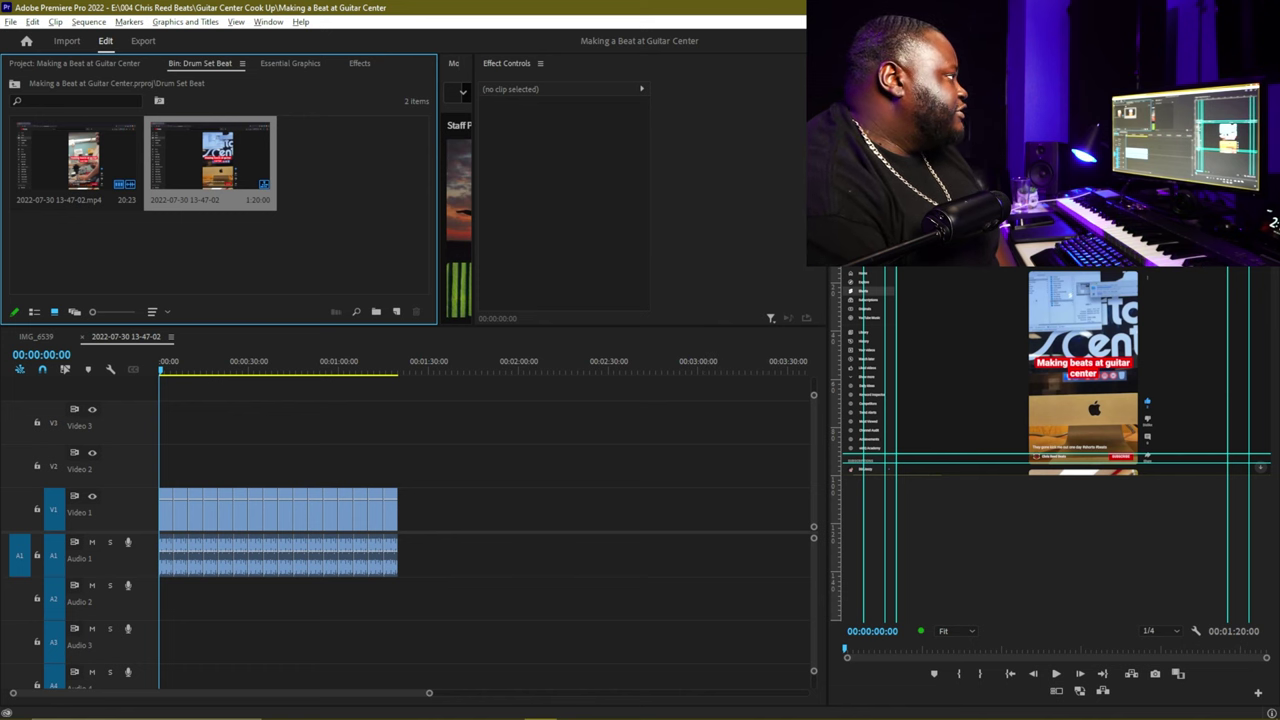
- Quit Premiere, launch Reason and place Drum Sample Guitar Center on a new sequencer track
key("ctrl+q")
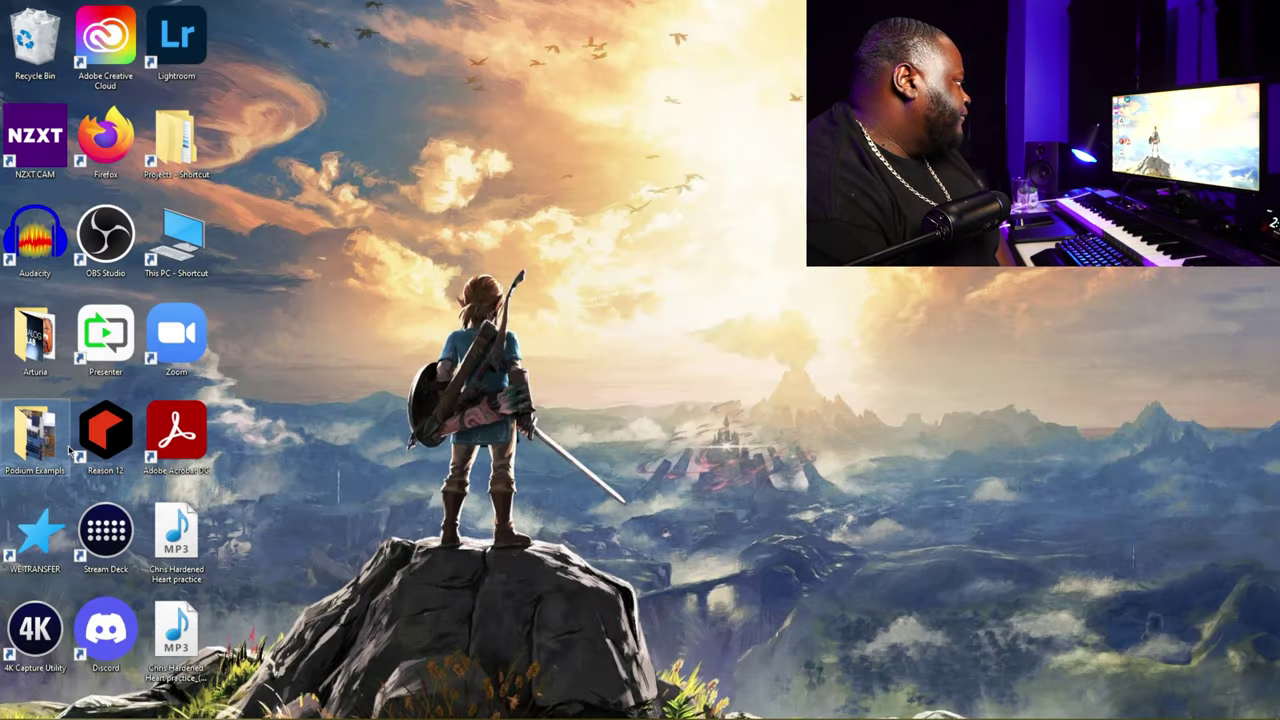
double_click(120, 443)
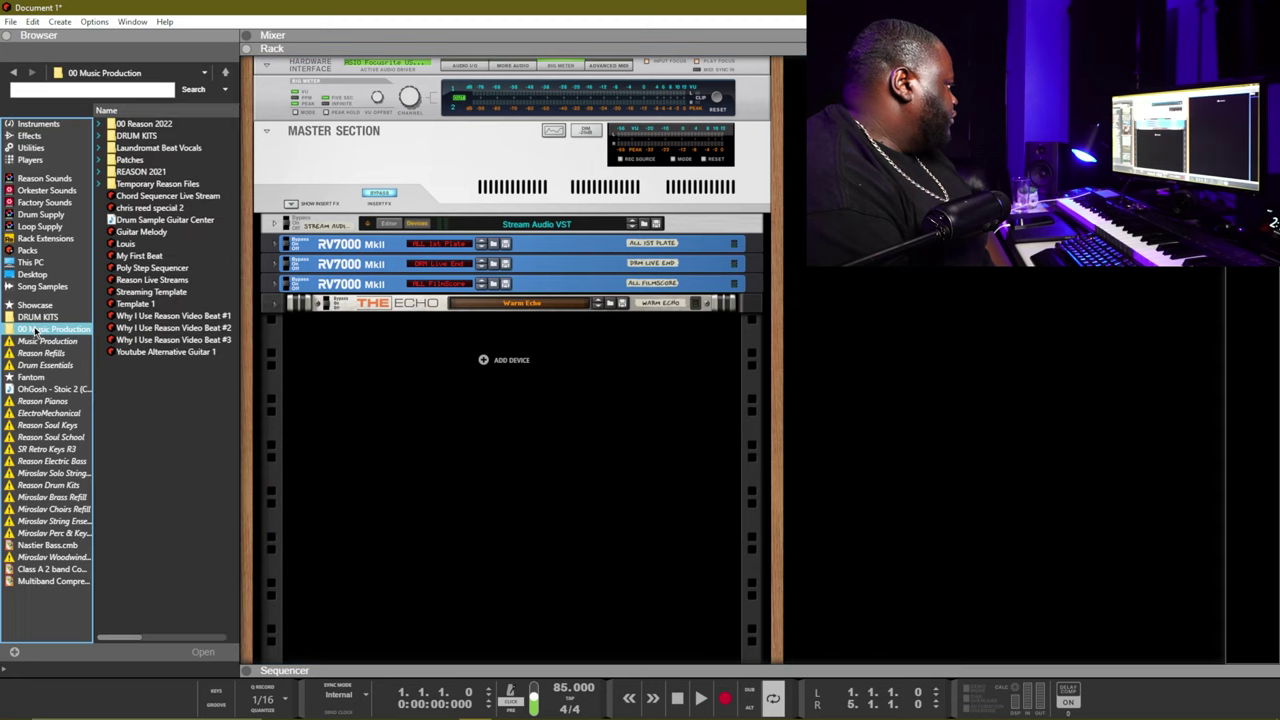
left_click(138, 221)
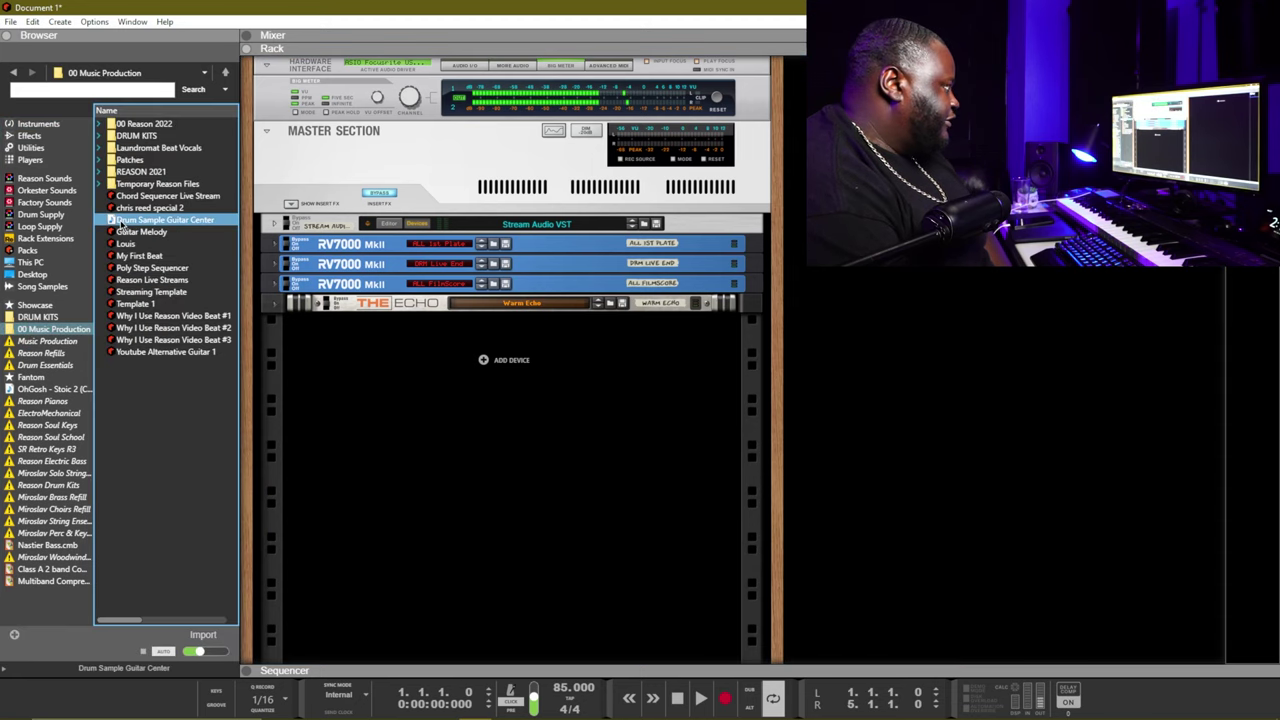
key("F7")
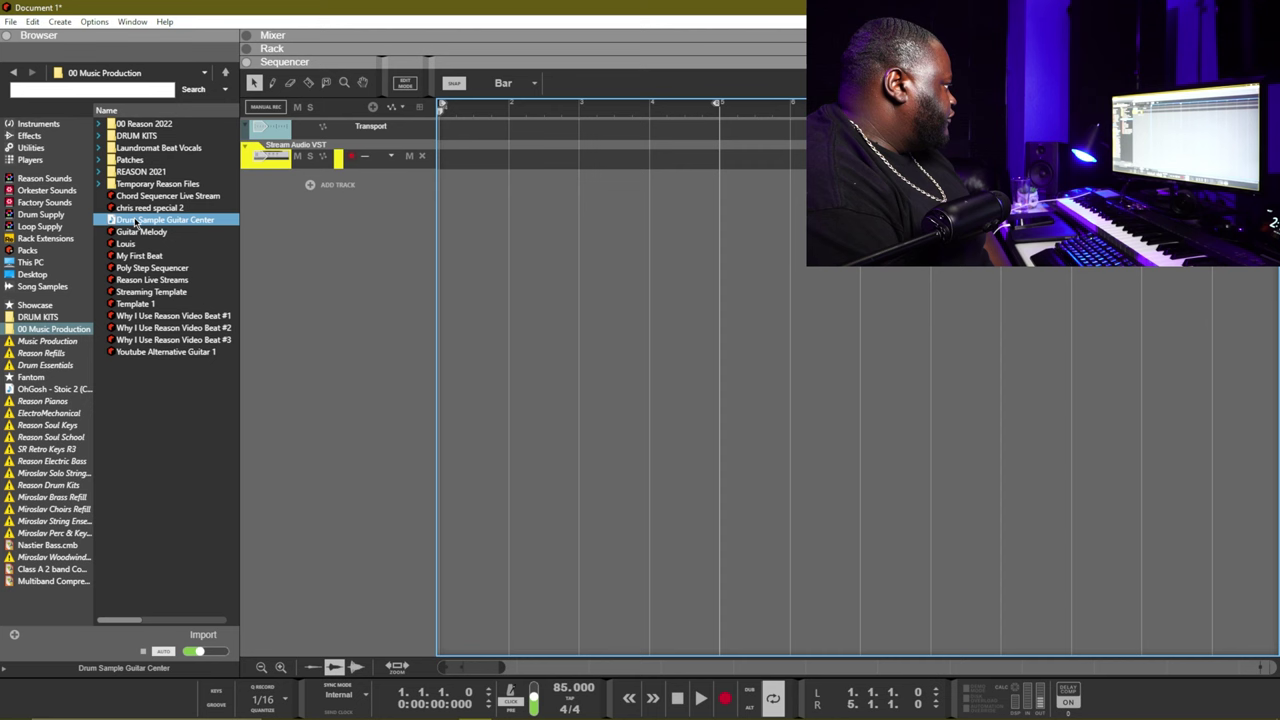
left_click_drag(136, 222, 556, 222)
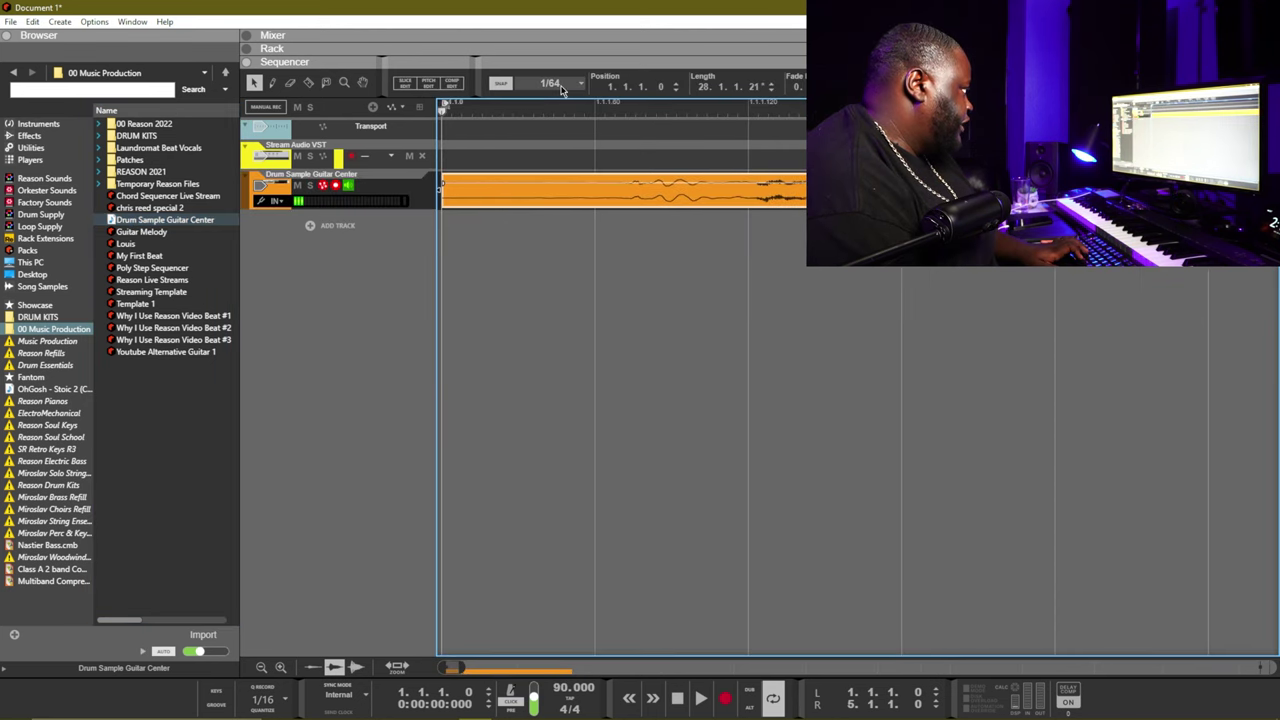
- Reselect the drum clip and trim its start slightly later
left_click(493, 268)
left_click(449, 200)
left_click_drag(443, 194, 407, 208)
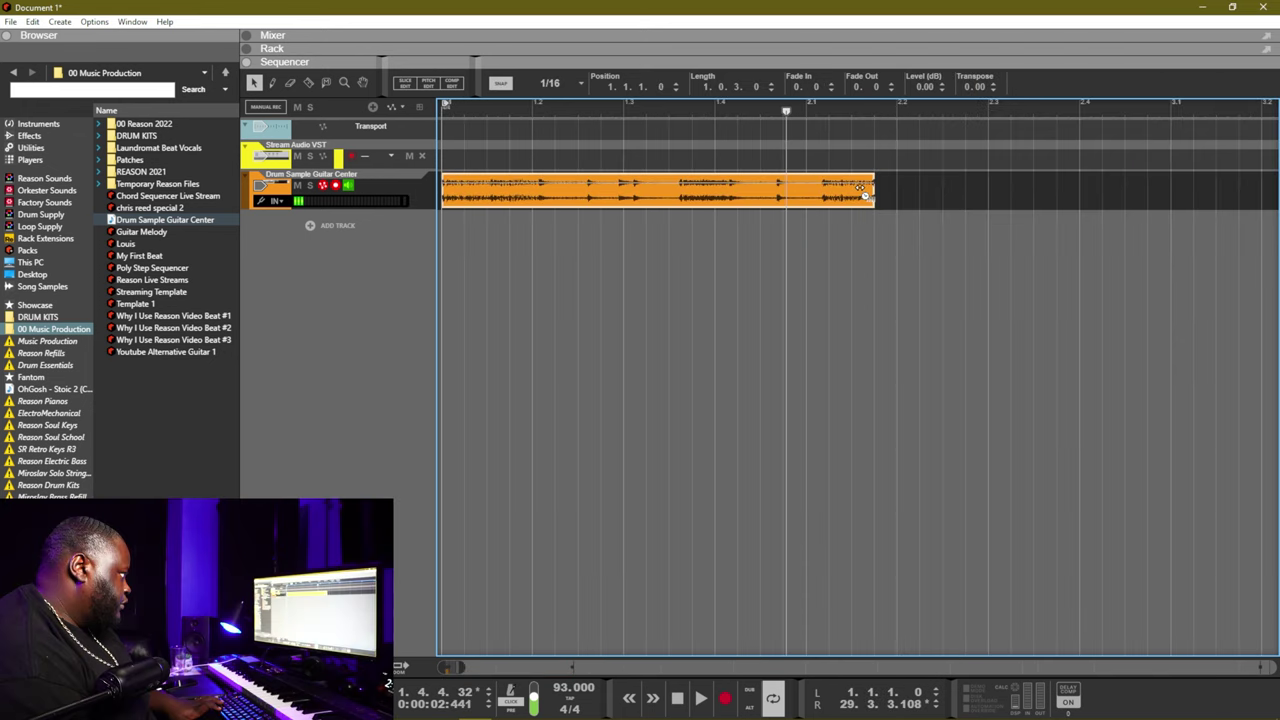
- Trim the drum clip's end to a clean loop using 1/64 snap resolution
left_click_drag(869, 195, 858, 197)
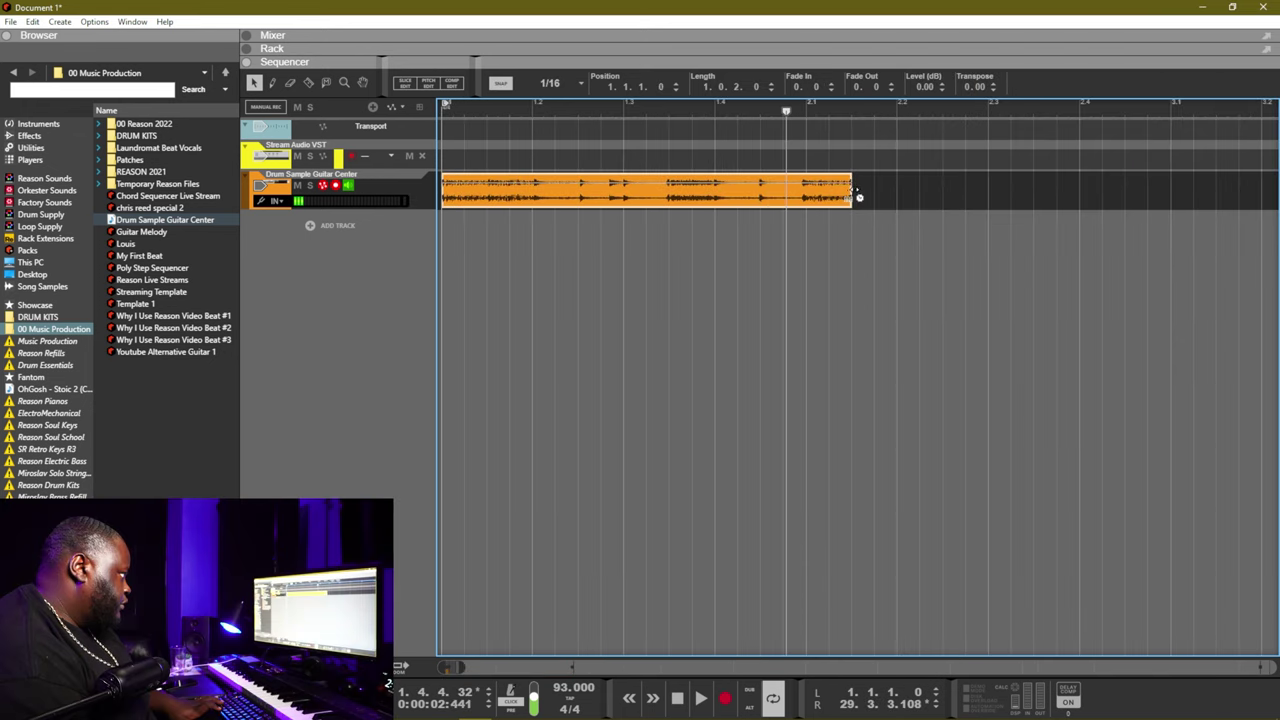
left_click(578, 85)
left_click(557, 246)
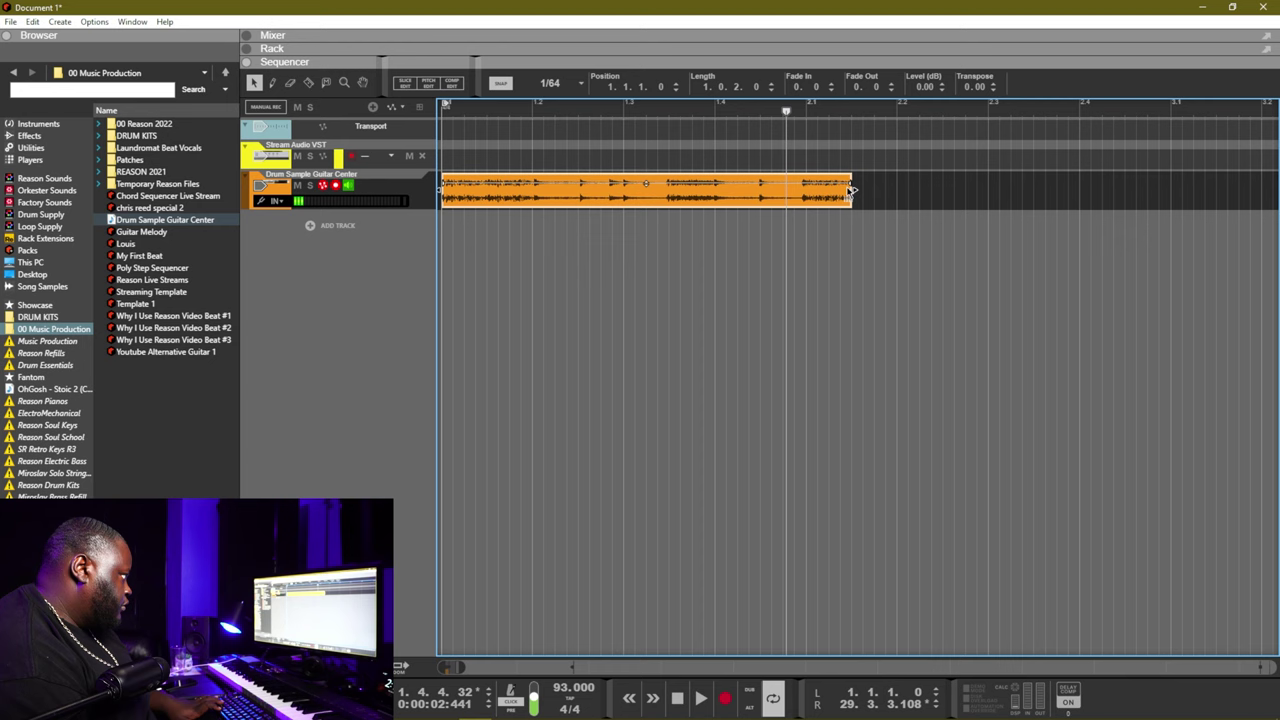
left_click_drag(855, 190, 808, 190)
- Repeat the drum loop out to about bar 87, play it back, and move the playhead near bar 9
key("space")
key("ctrl+d")
key("space")
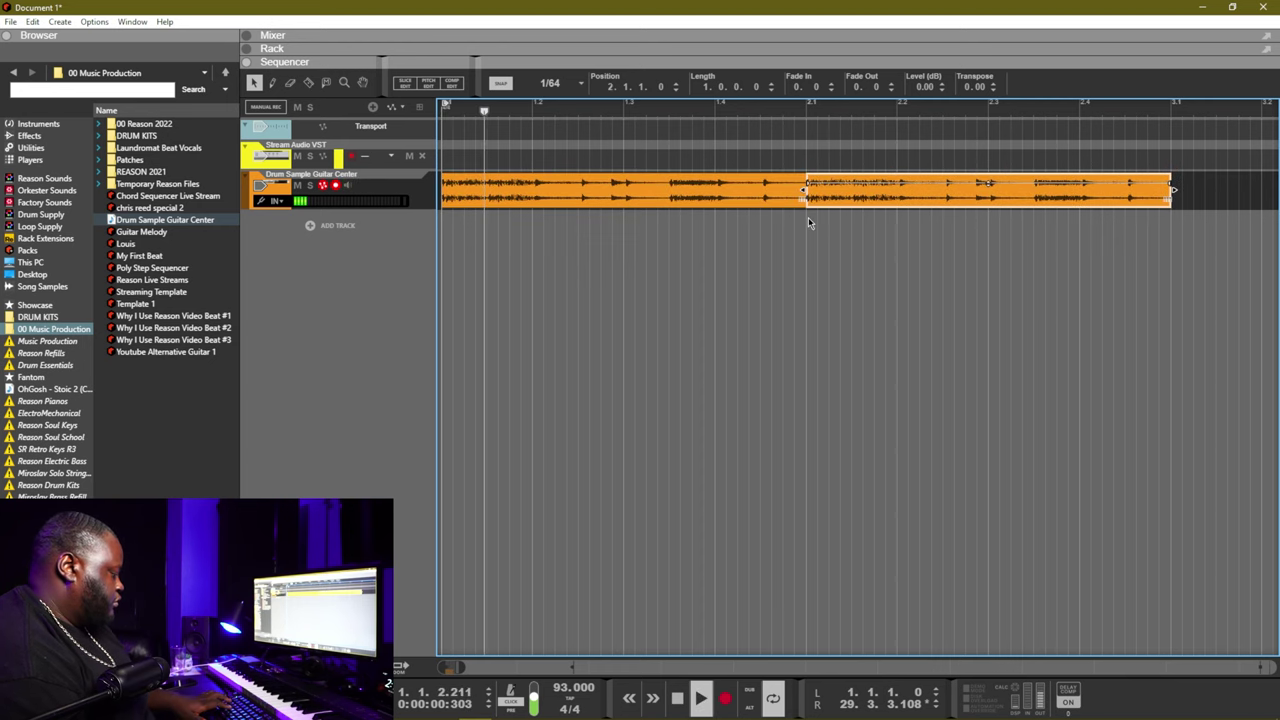
key("ctrl+d")
key("ctrl+d")
key("ctrl+d")
key("ctrl+d")
key("ctrl+d")
key("ctrl+d")
key("ctrl+d")
key("ctrl+d")
key("ctrl+d")
key("ctrl+d")
key("space")
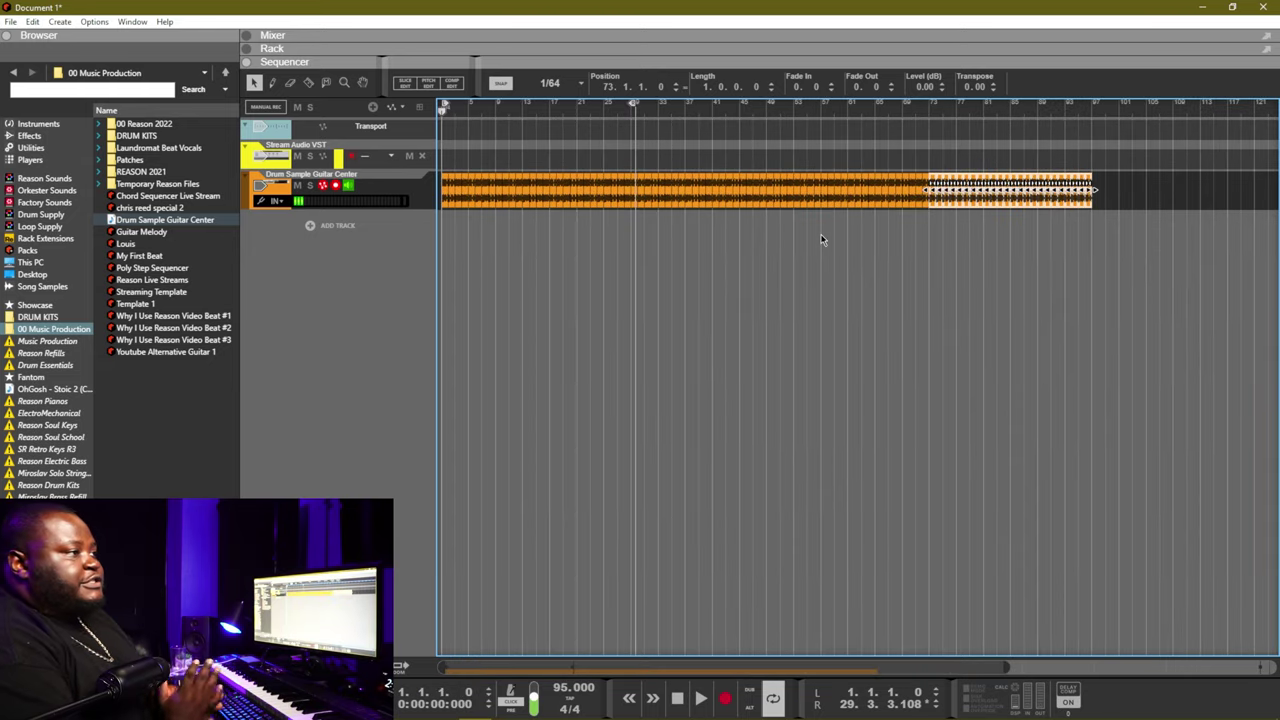
left_click(818, 218)
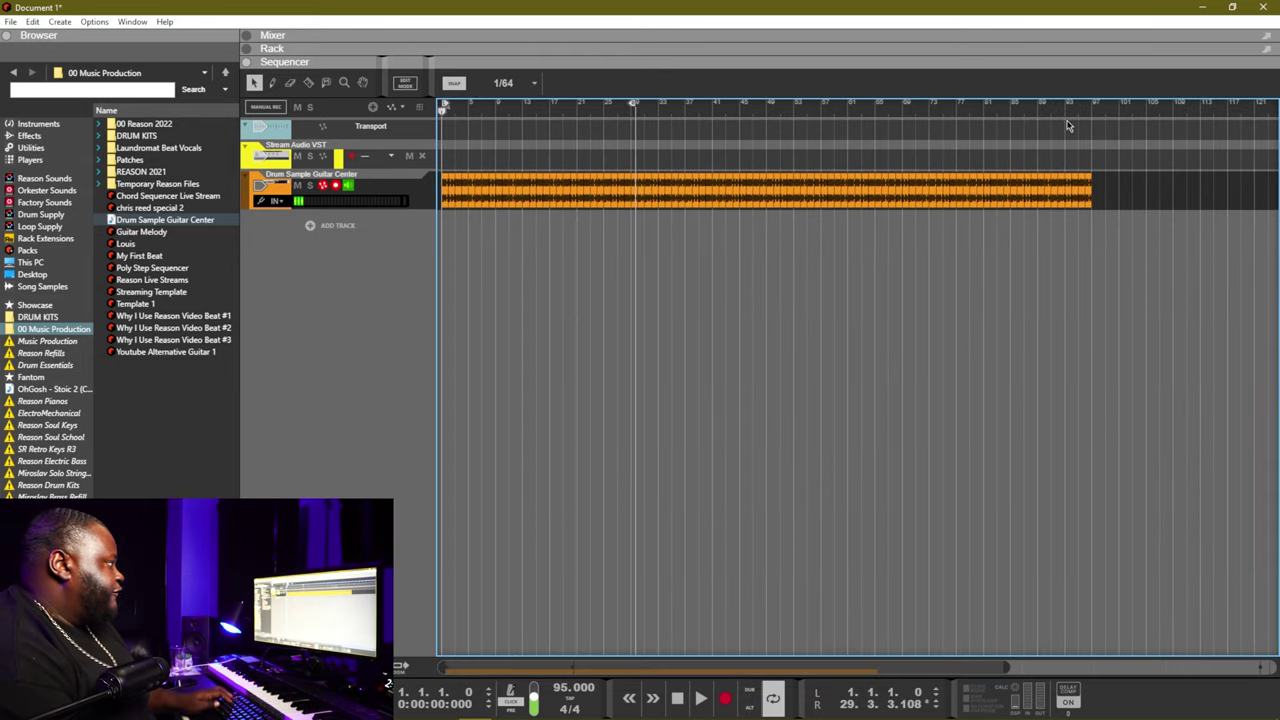
left_click_drag(1088, 106, 498, 152)
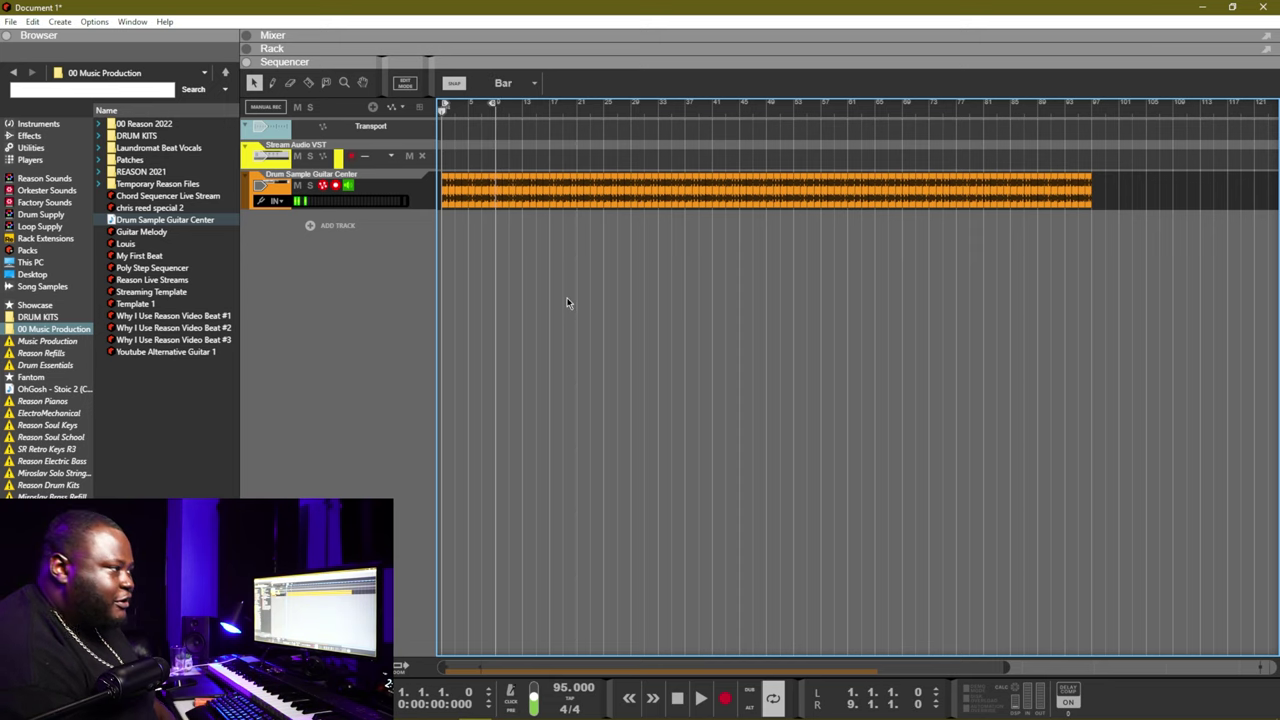
- Add a new audio track and audition the drum loop
left_click(327, 227)
left_click(375, 234)
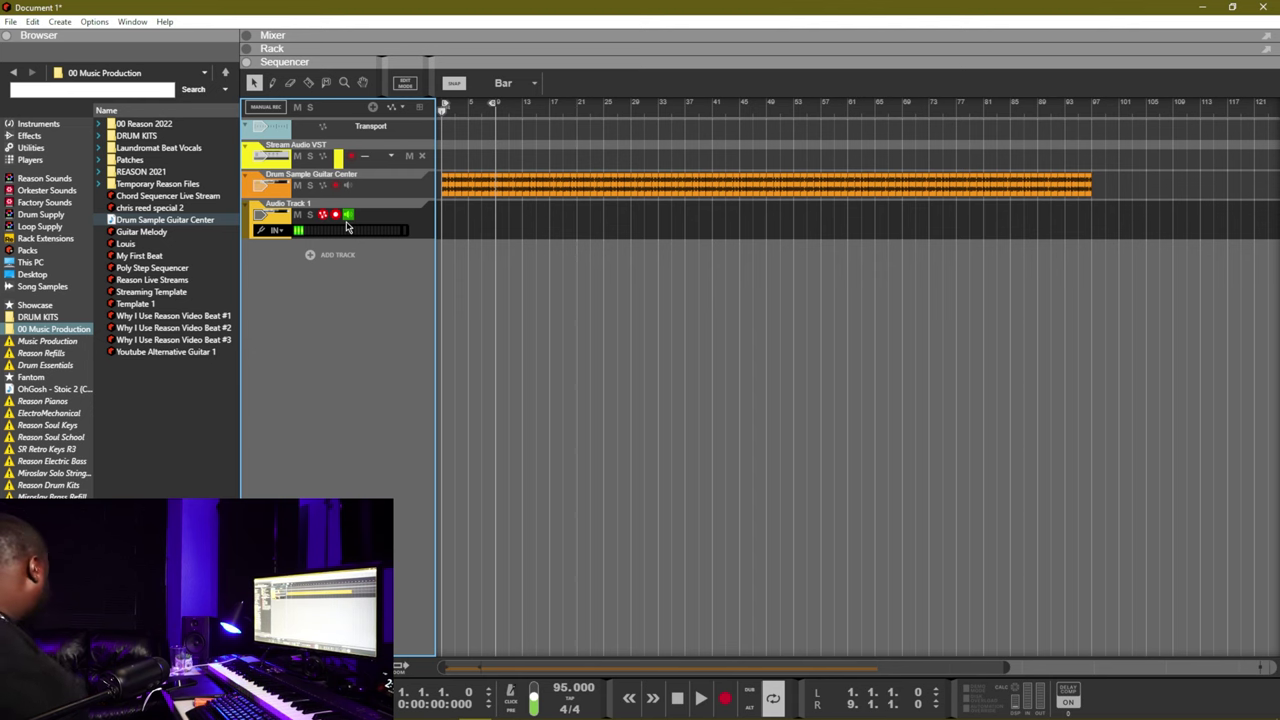
left_click(522, 283)
key("space")
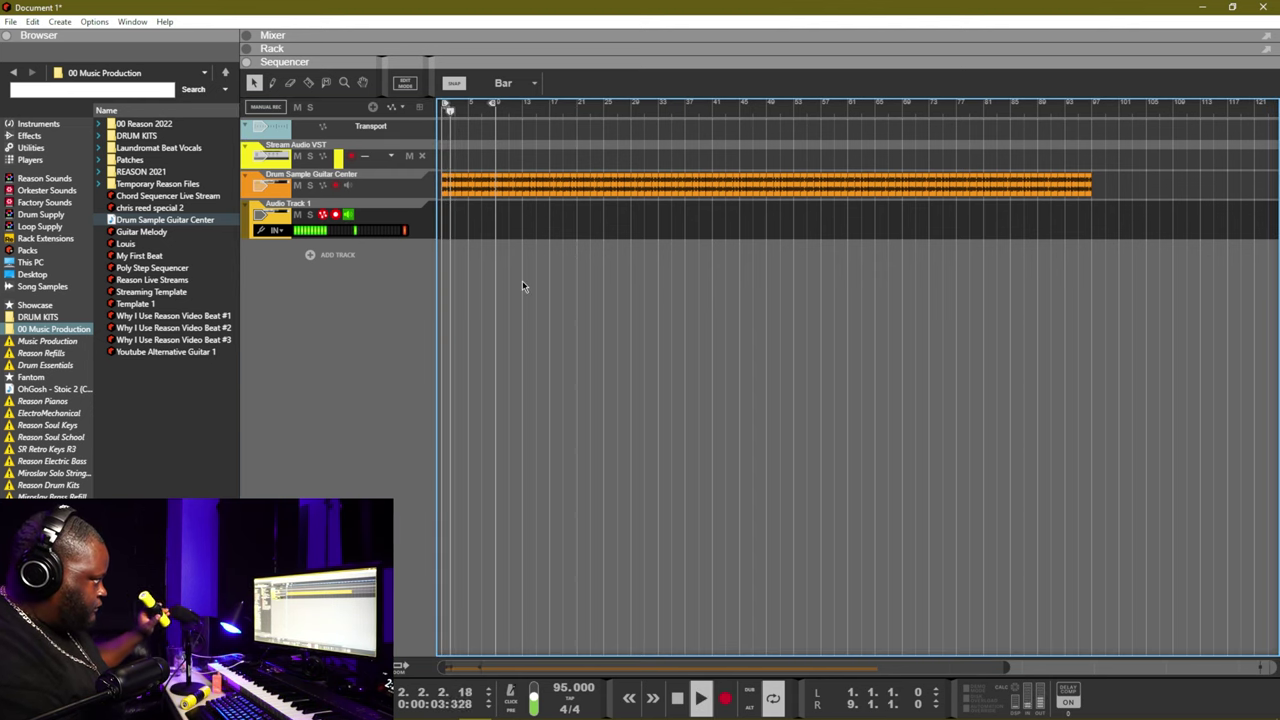
key("space")
- Record a short overdub take on Audio Track 1 from the top
key("ctrl+Return")
key("space")
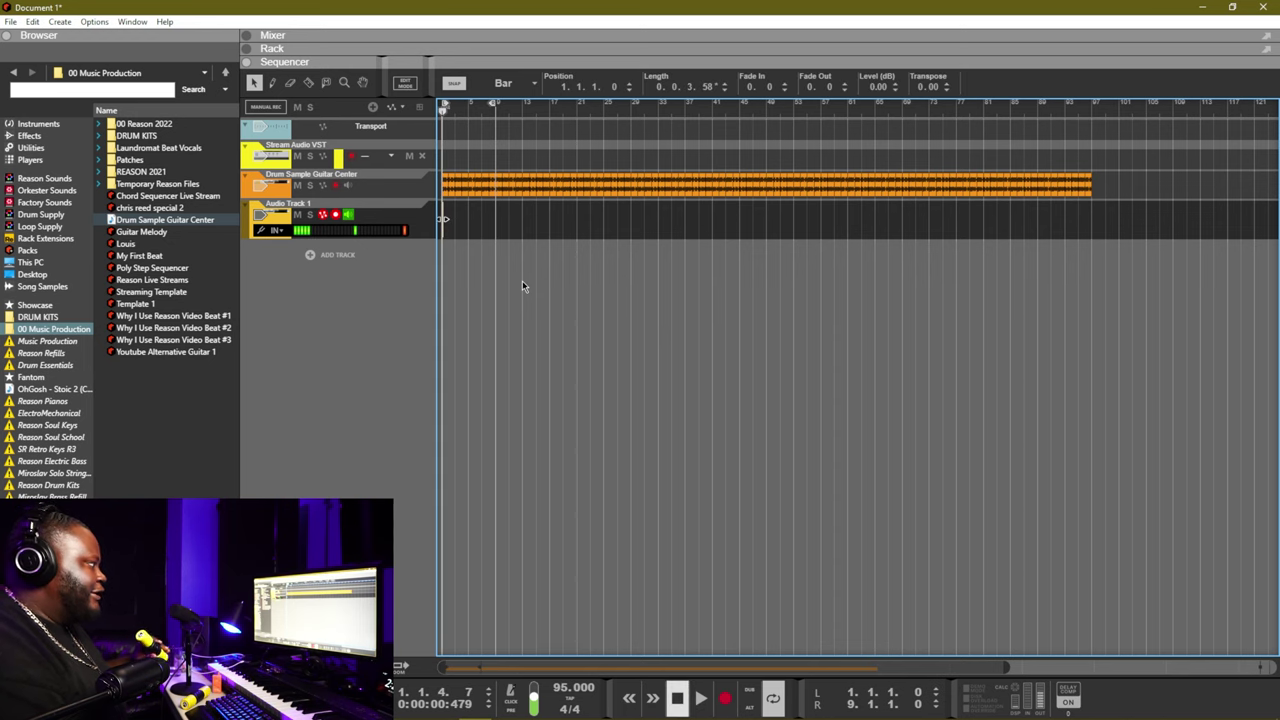
key("ctrl+Return")
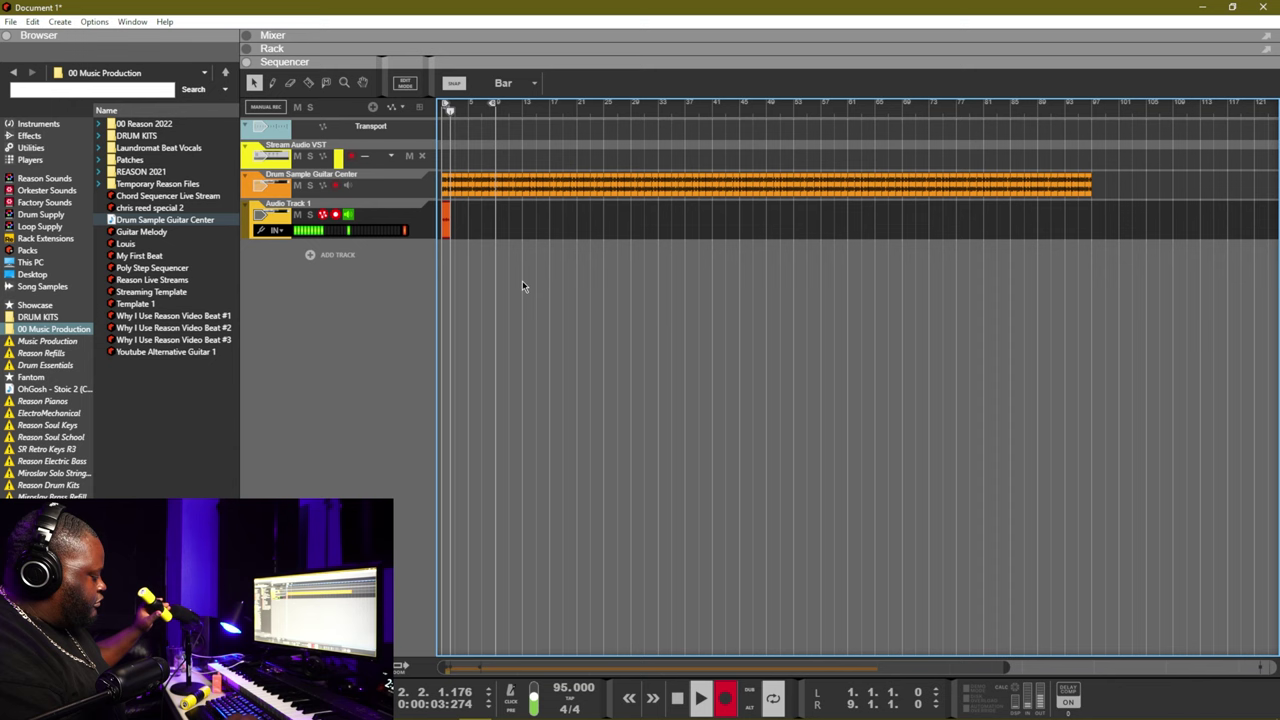
key("ctrl+e")
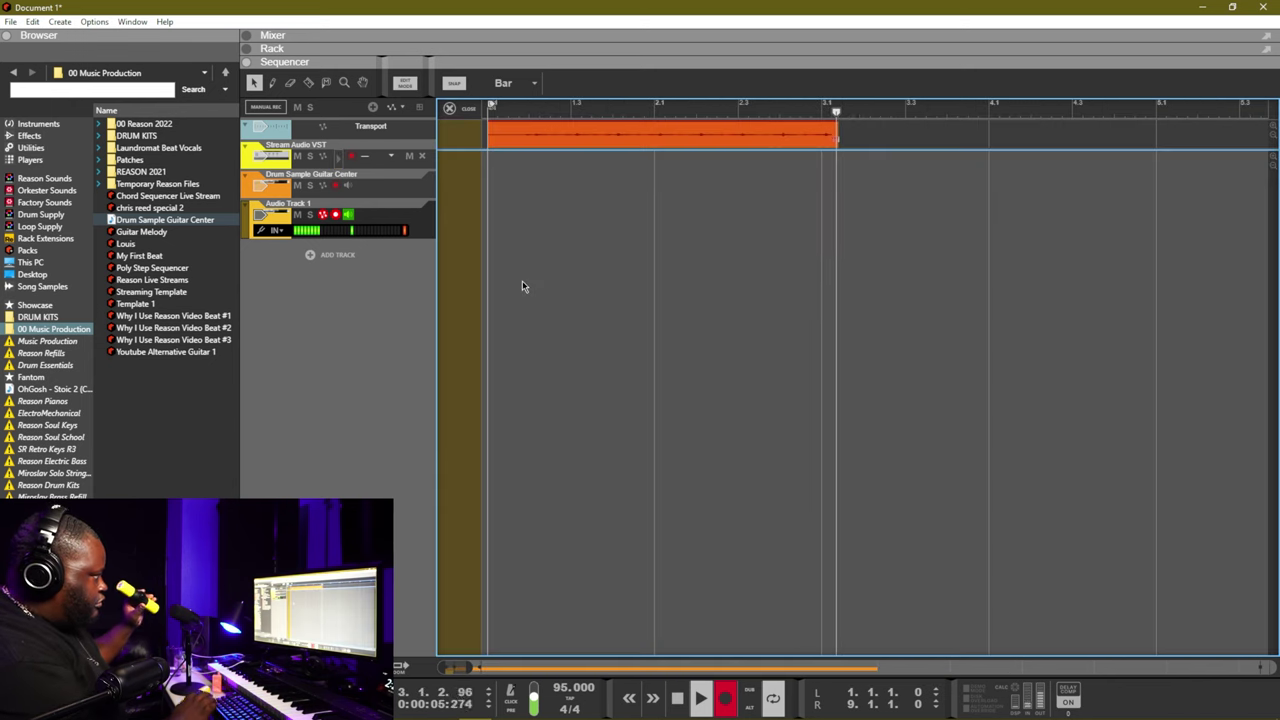
key("ctrl+e")
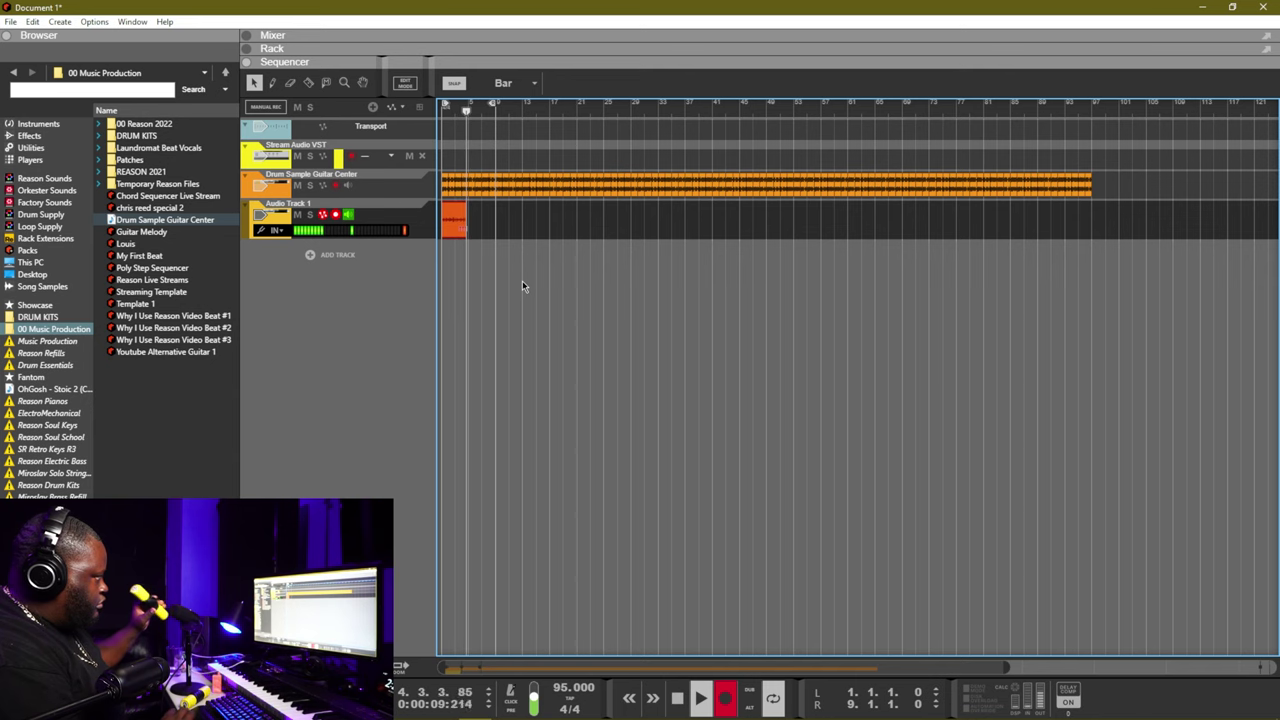
- Stop recording, normalize the overdub clip, and trim it to one bar at bar 1
key("space")
right_click(560, 218)
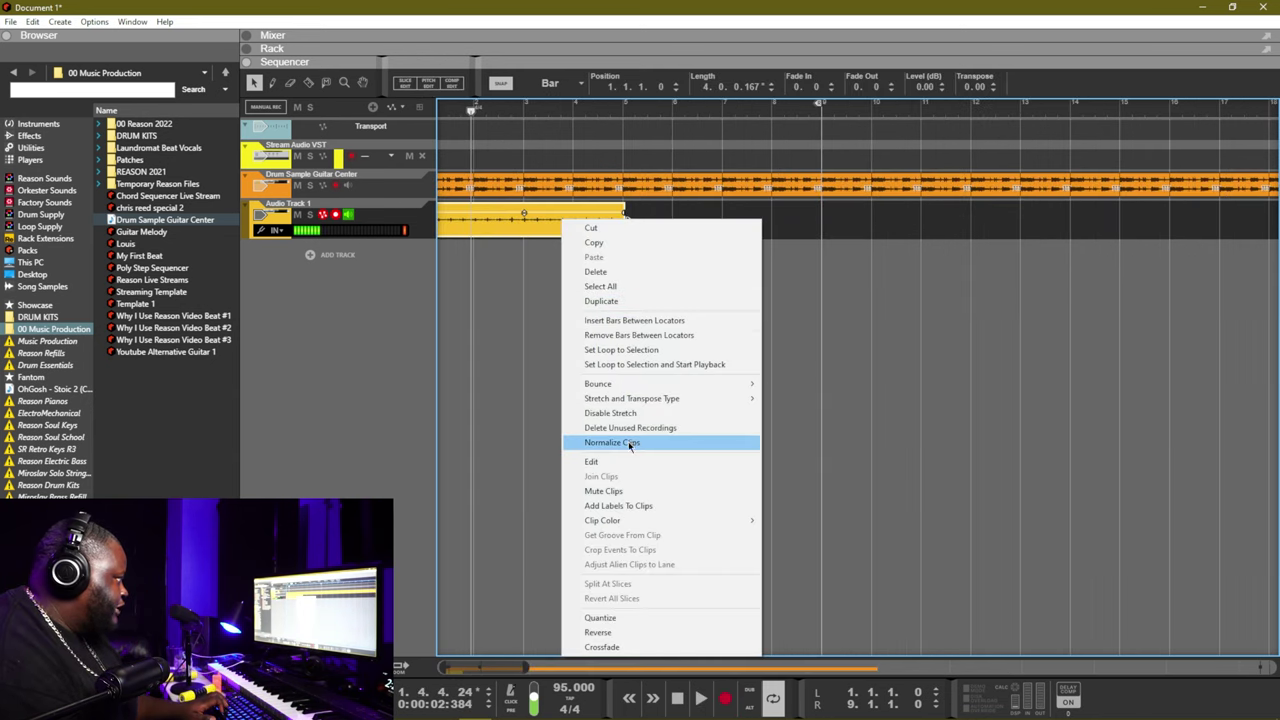
left_click(626, 442)
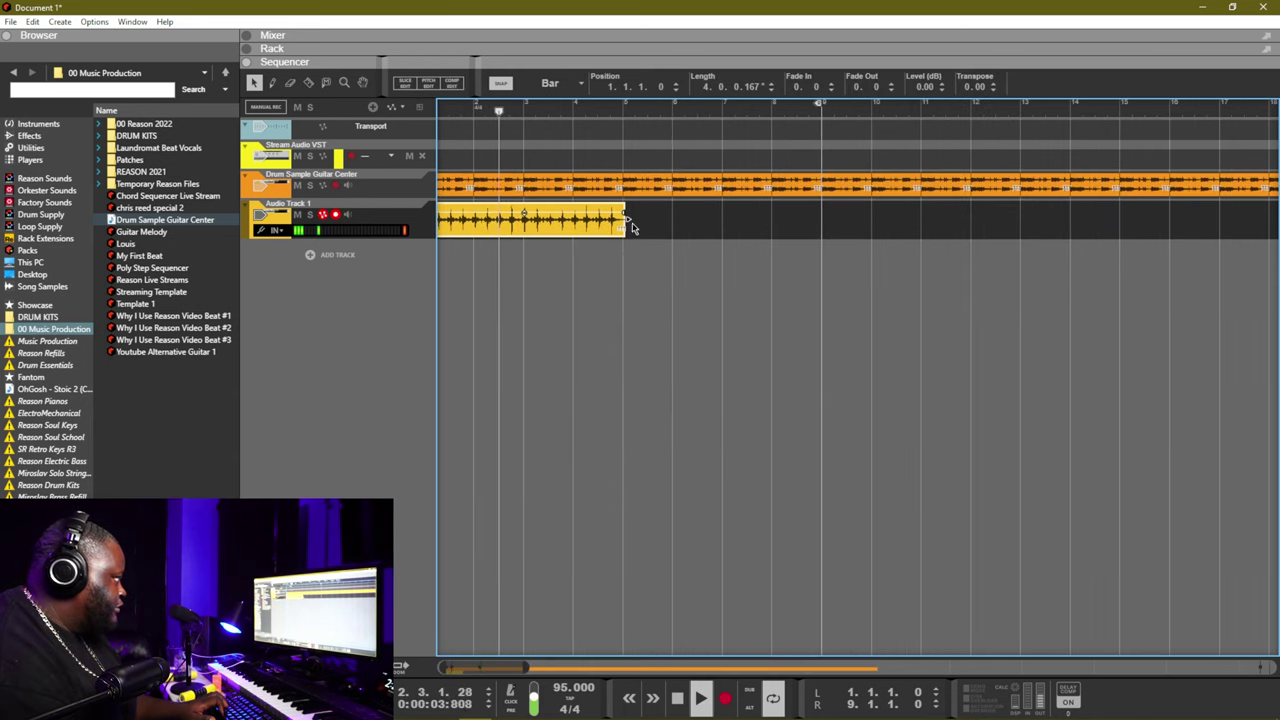
left_click_drag(624, 222, 572, 226)
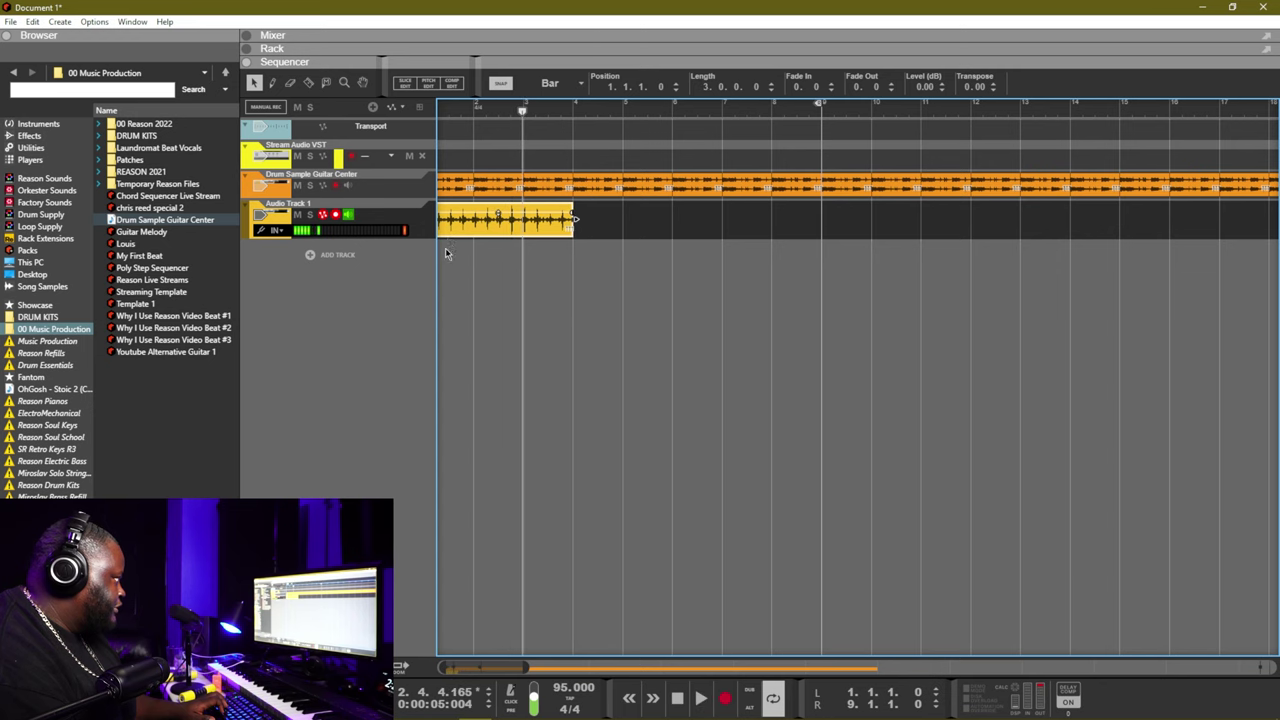
scroll(440, 245, "left", 1)
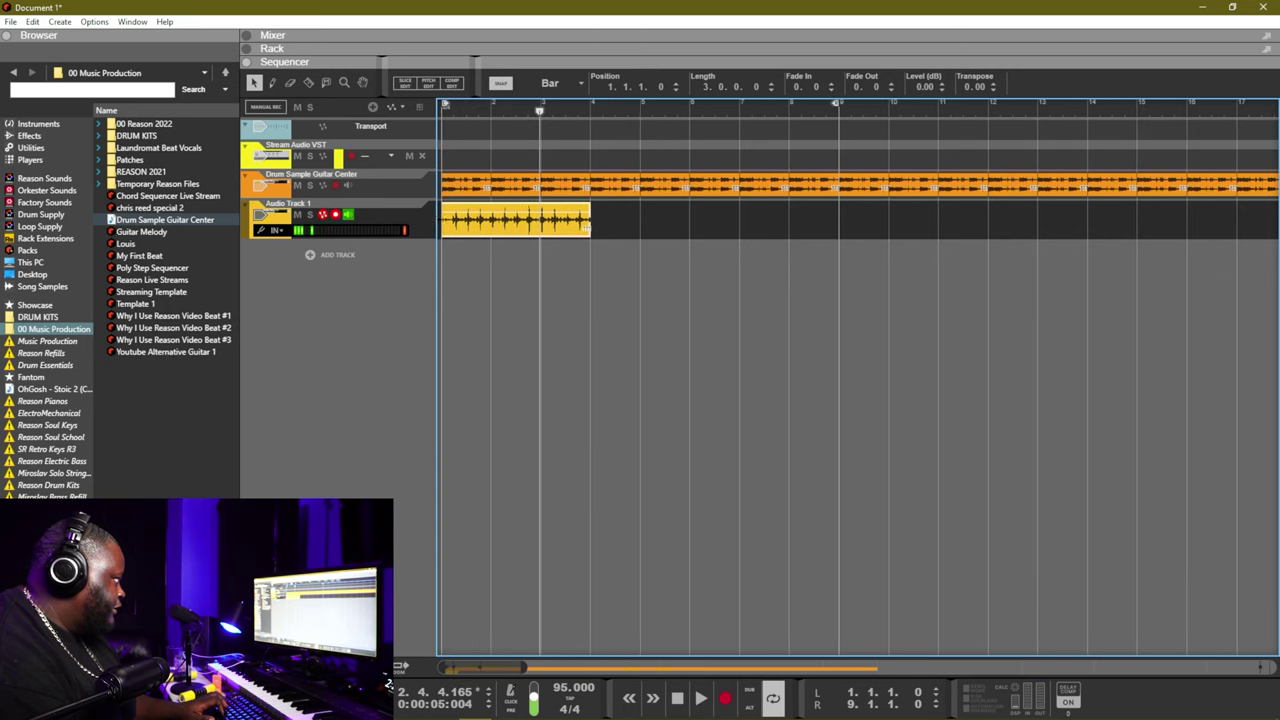
mouse_move(440, 217)
left_mouse_down()
mouse_move(541, 218)
mouse_move(460, 220)
left_mouse_up()
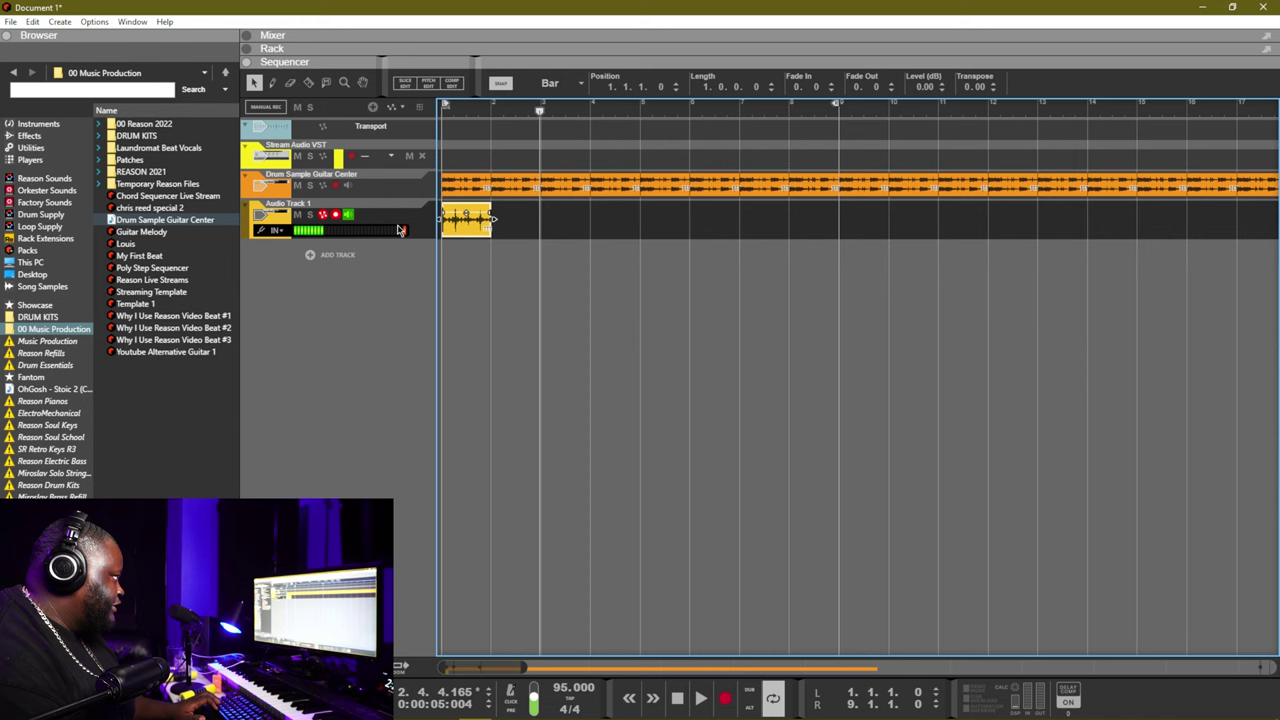
key("space")
key("space")
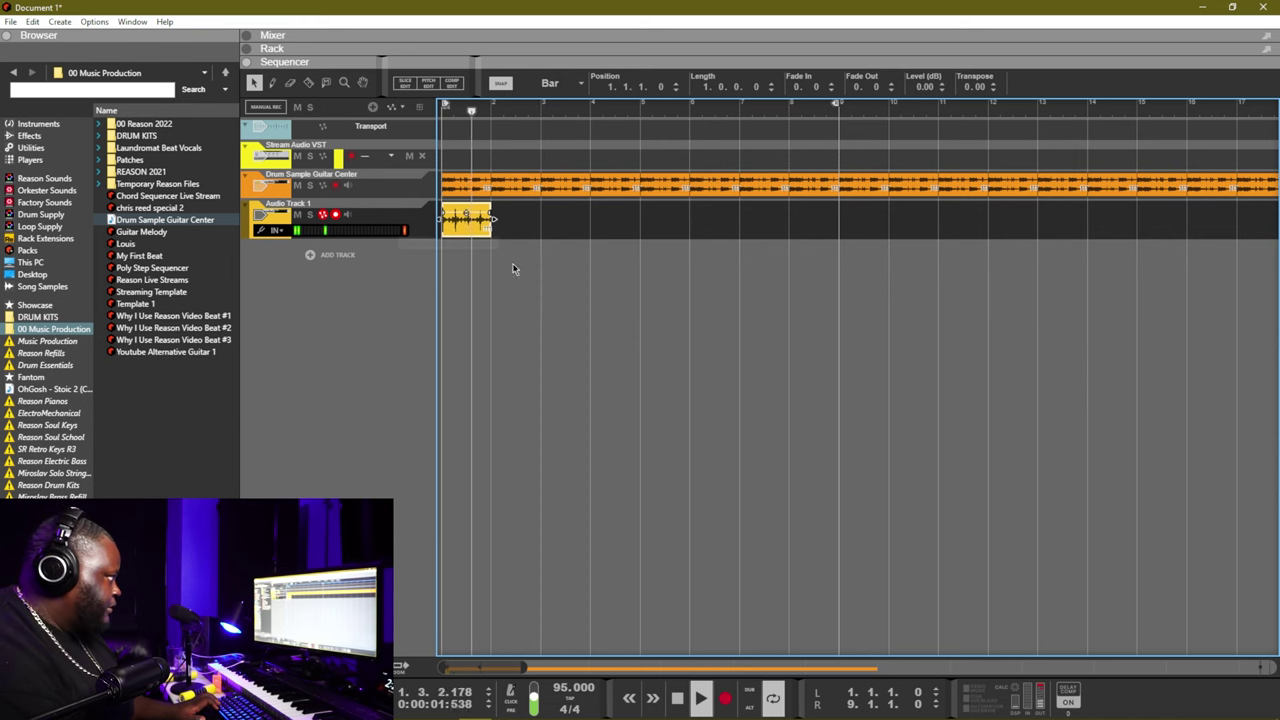
- Repeat the one-bar clip across bars 1–8 and add an MClass Compressor to Audio Track 1
key("ctrl+d")
key("ctrl+d")
key("ctrl+d")
key("ctrl+d")
key("ctrl+d")
key("ctrl+d")
key("ctrl+d")
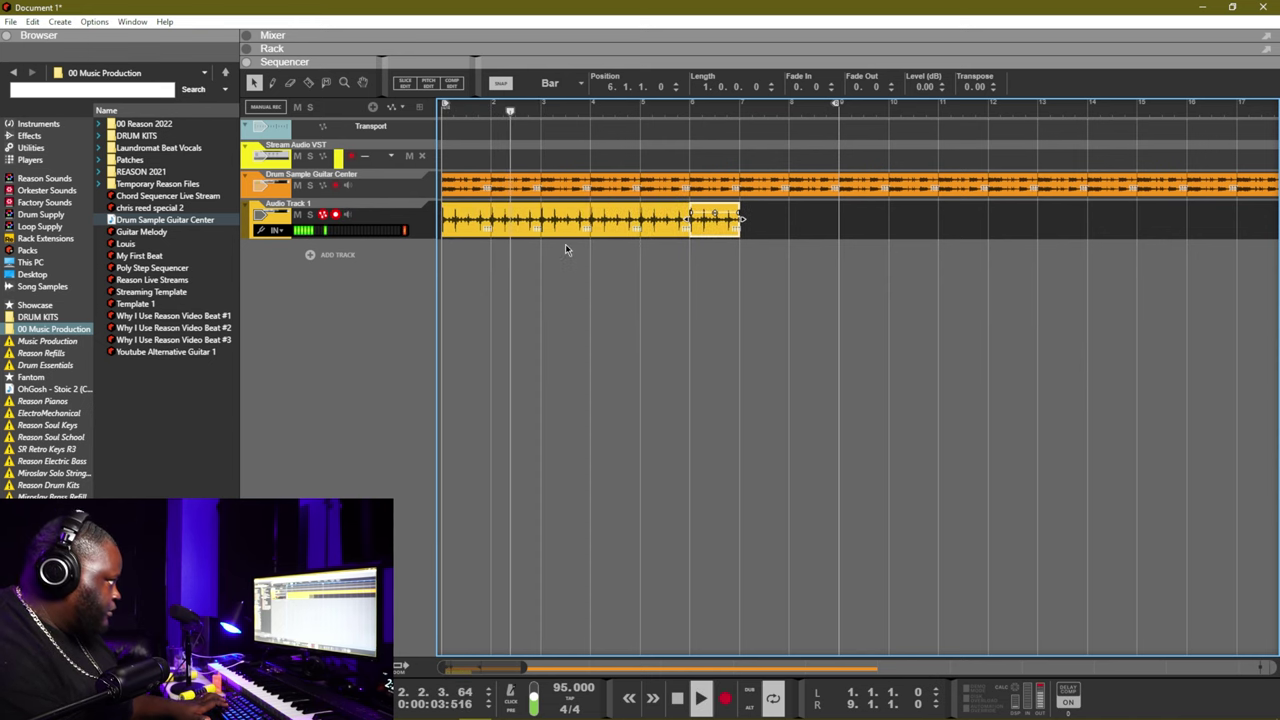
key("F6")
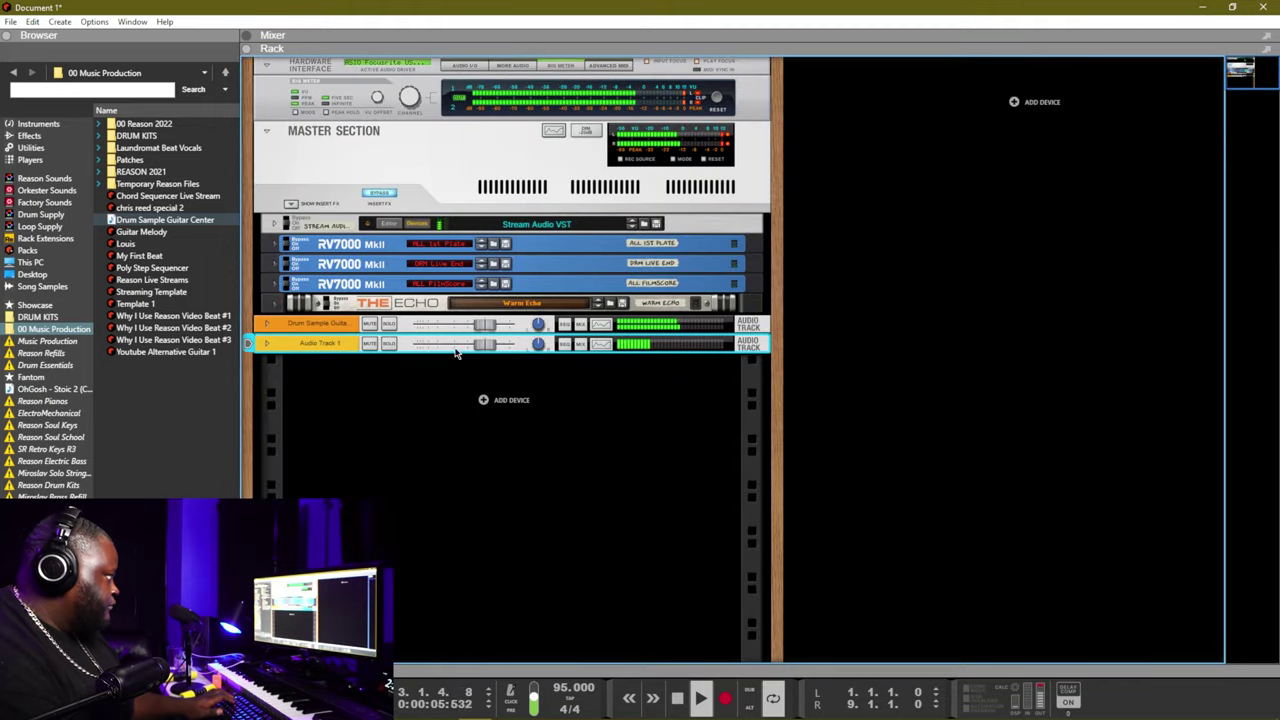
right_click(316, 344)
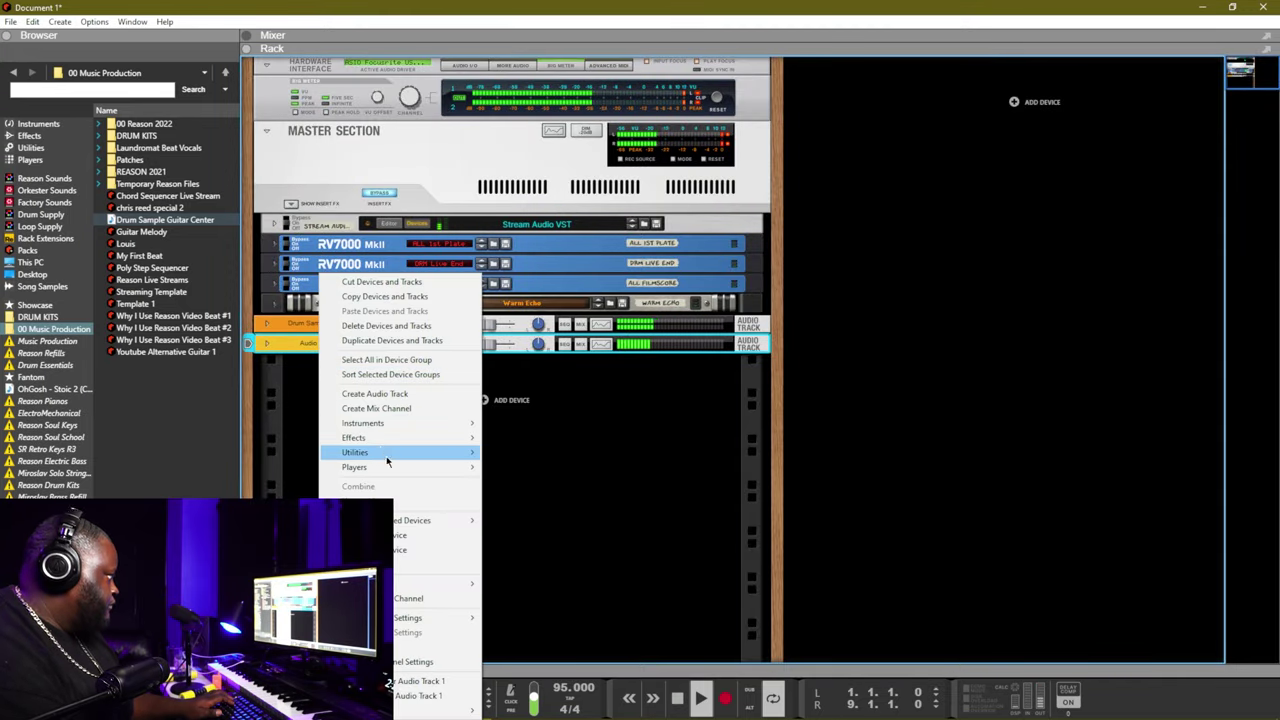
mouse_move(391, 470)
mouse_move(410, 438)
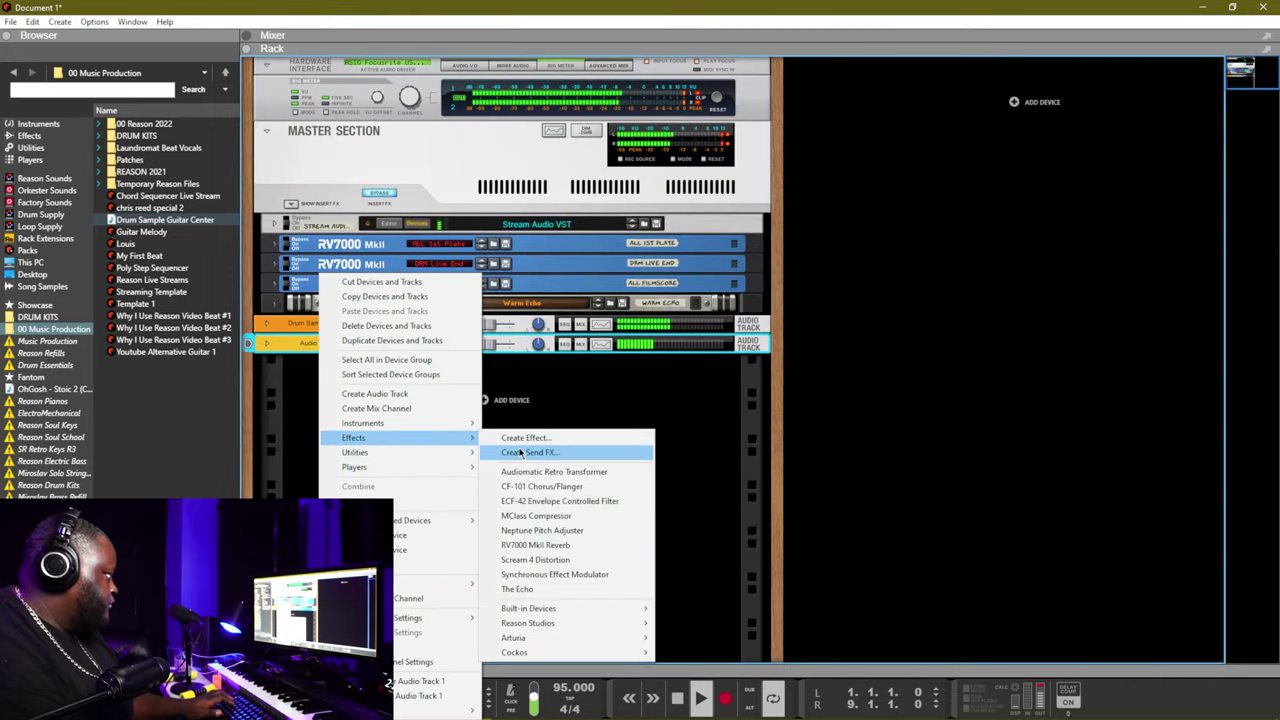
left_click(560, 516)
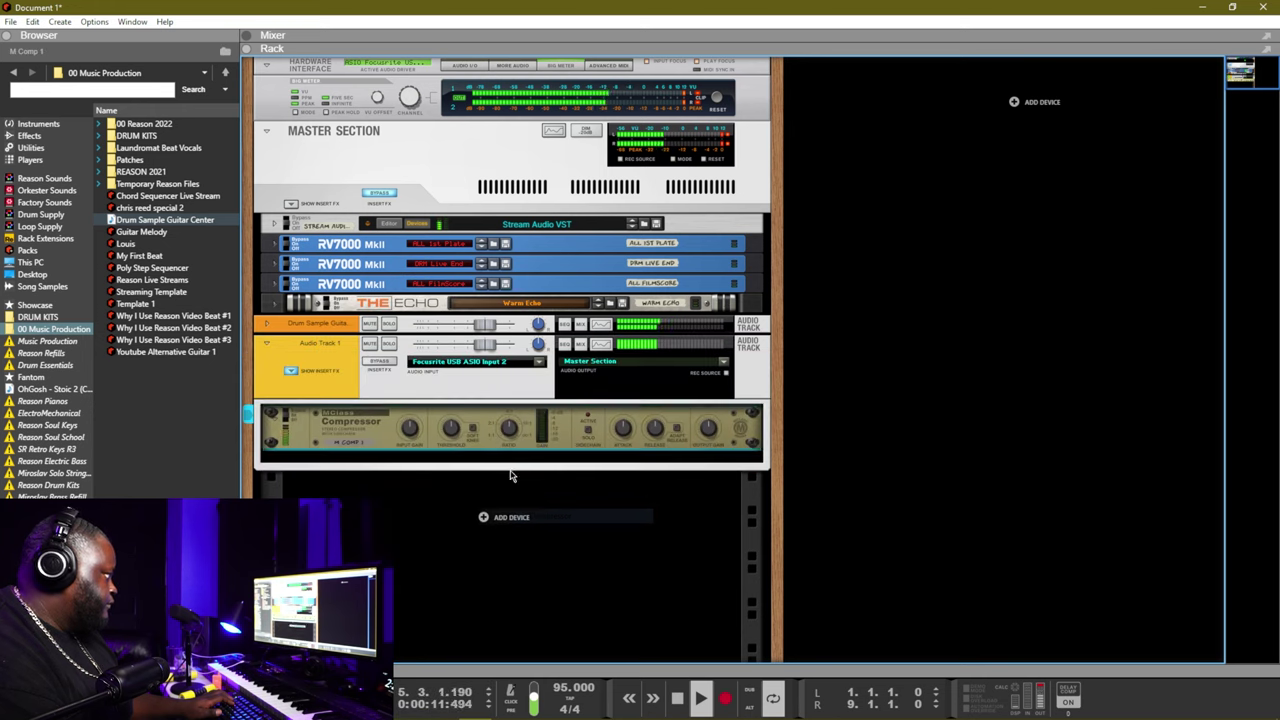
- Audition the compression and pan Audio Track 1 further right
key("space")
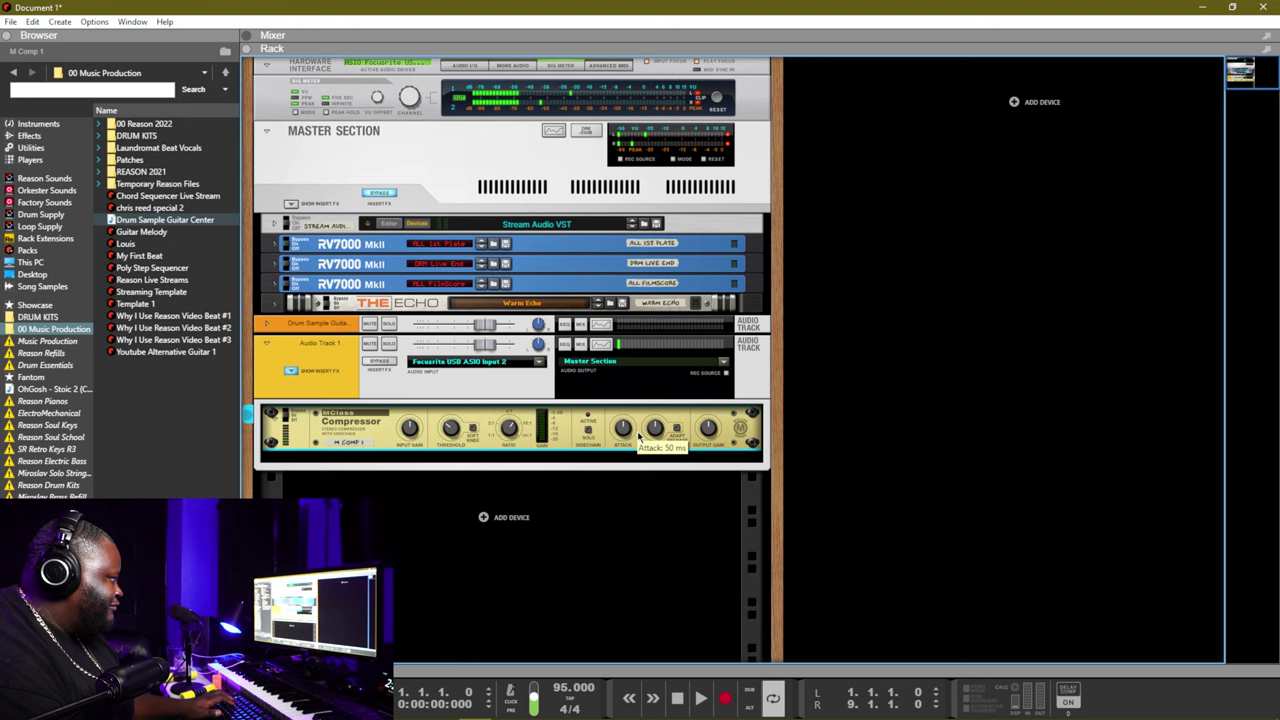
key("space")
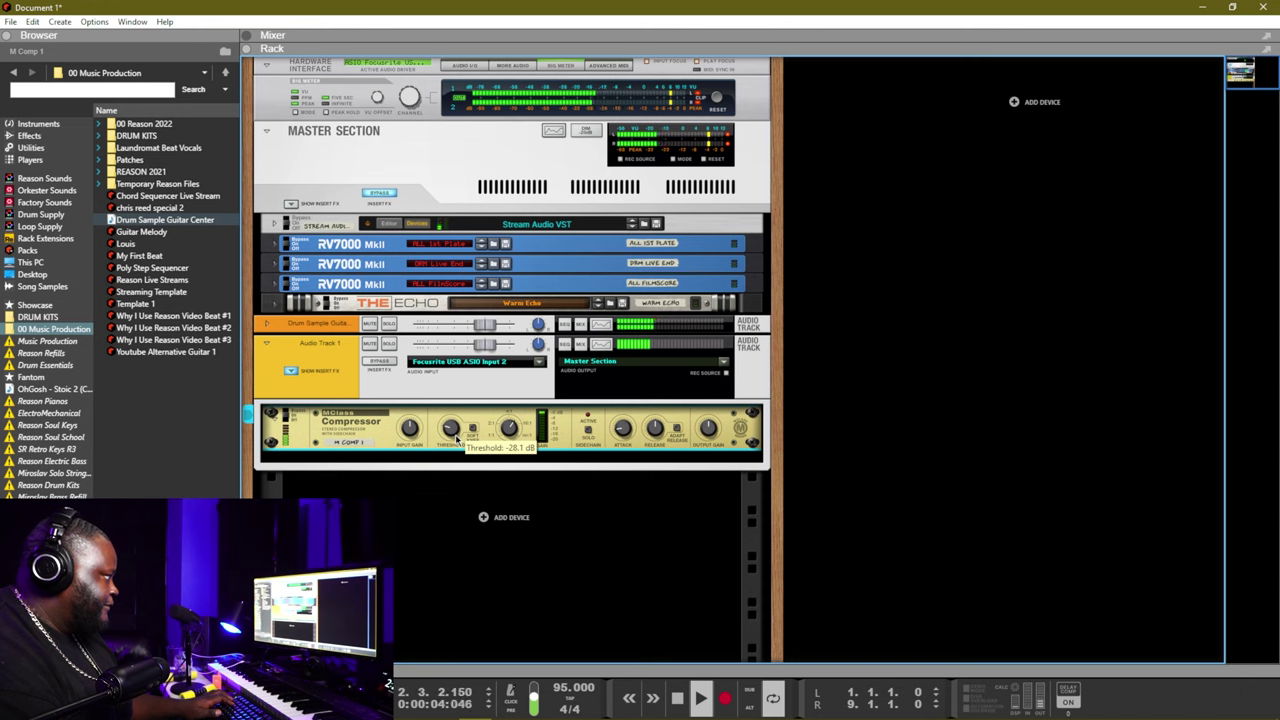
left_click(538, 345)
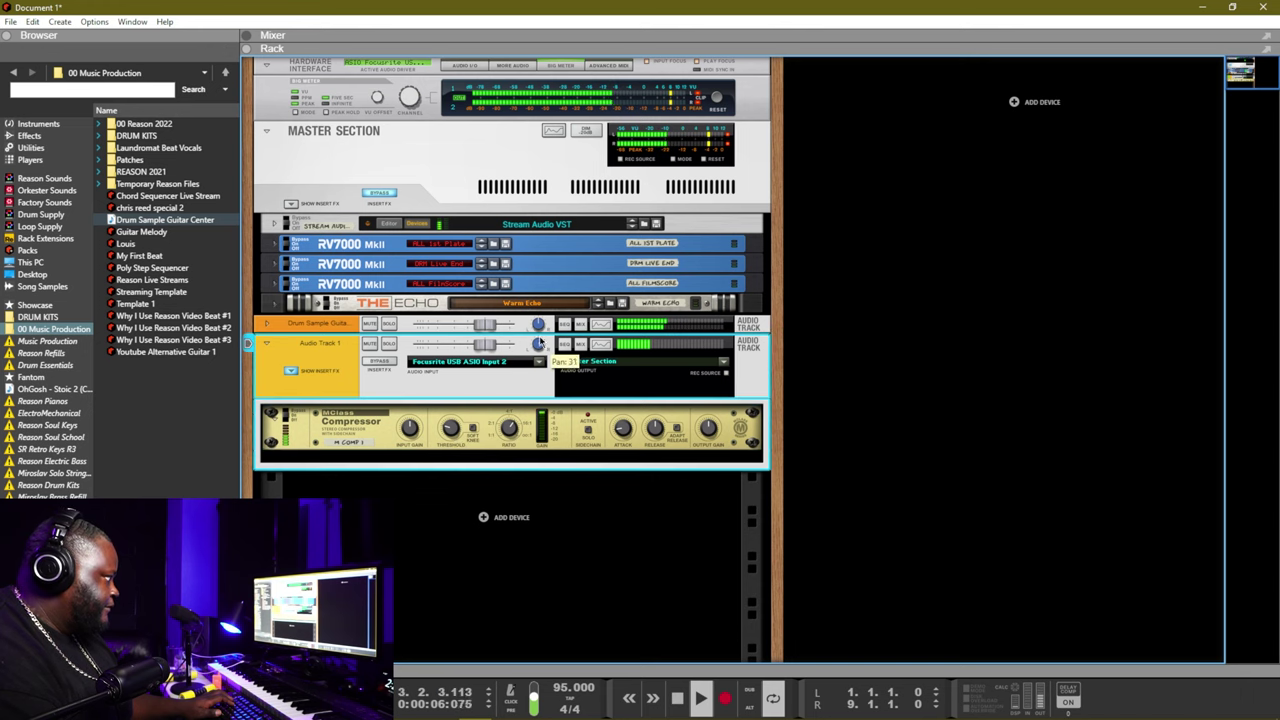
left_click_drag(538, 345, 538, 344)
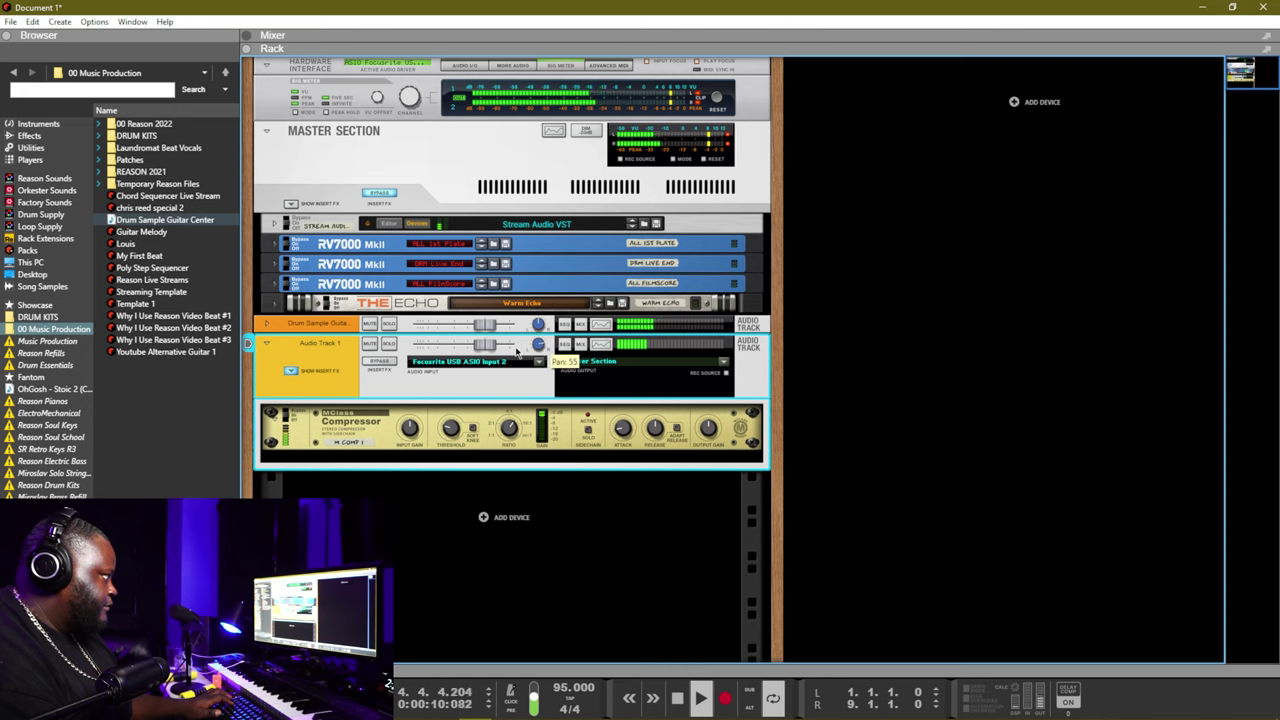
key("F7")
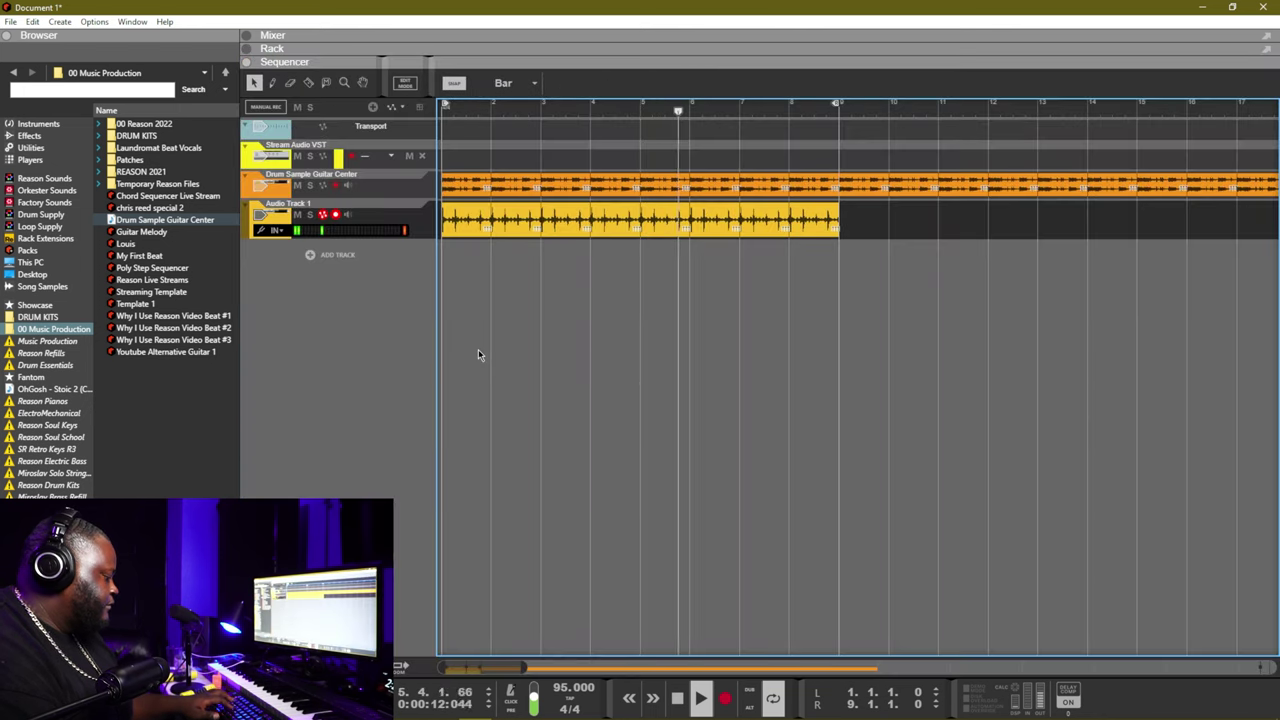
- Create Audio Track 2 on Focusrite USB ASIO Input 2 and record a take
left_click(322, 254)
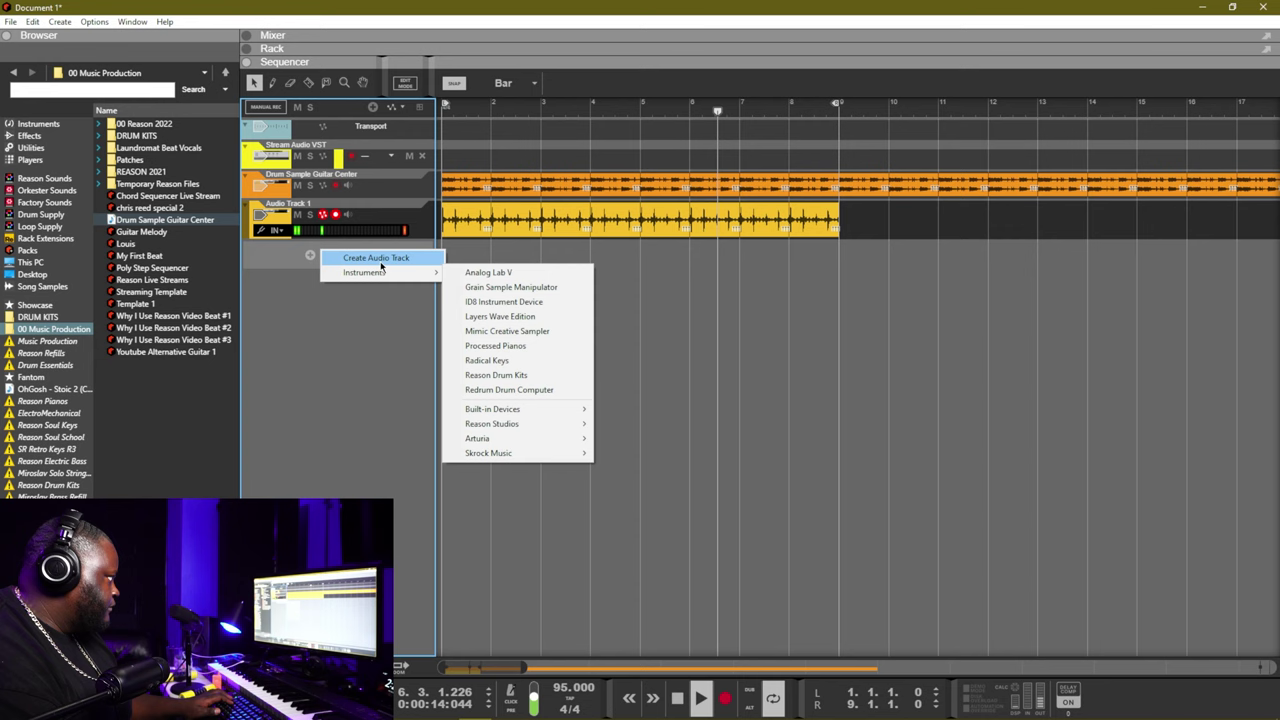
left_click(380, 259)
left_click(276, 259)
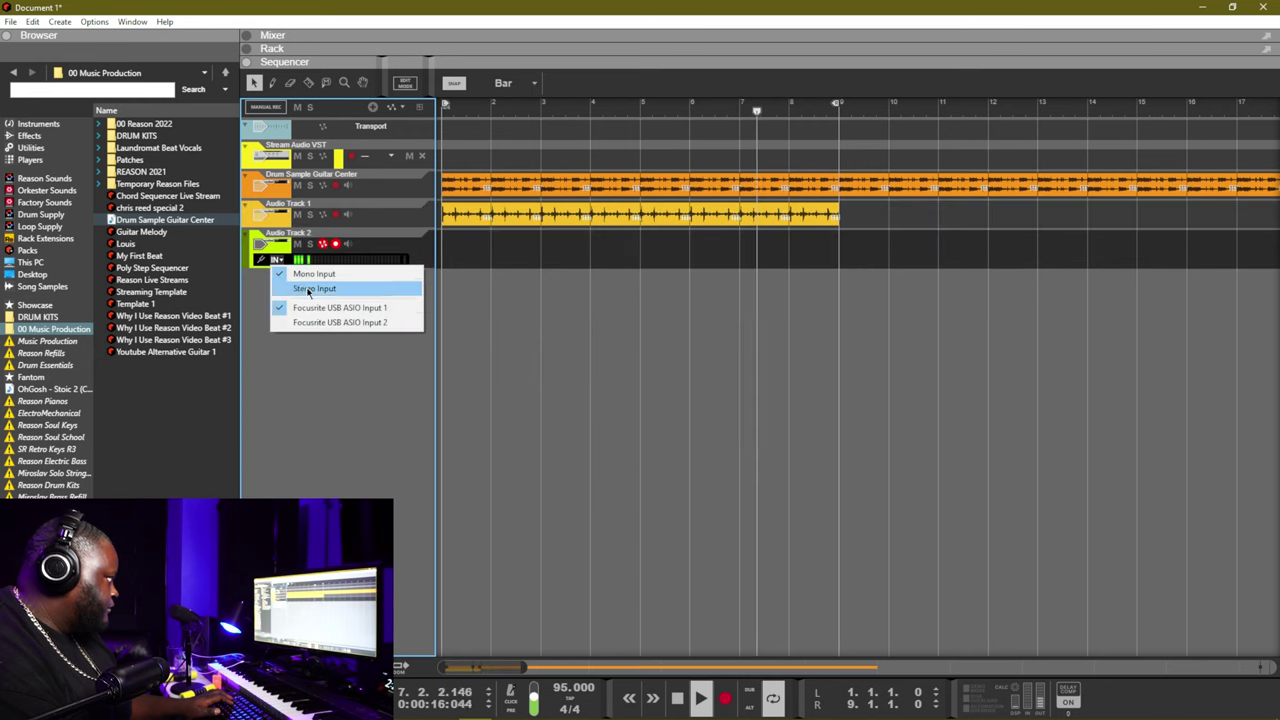
left_click(322, 321)
key("space")
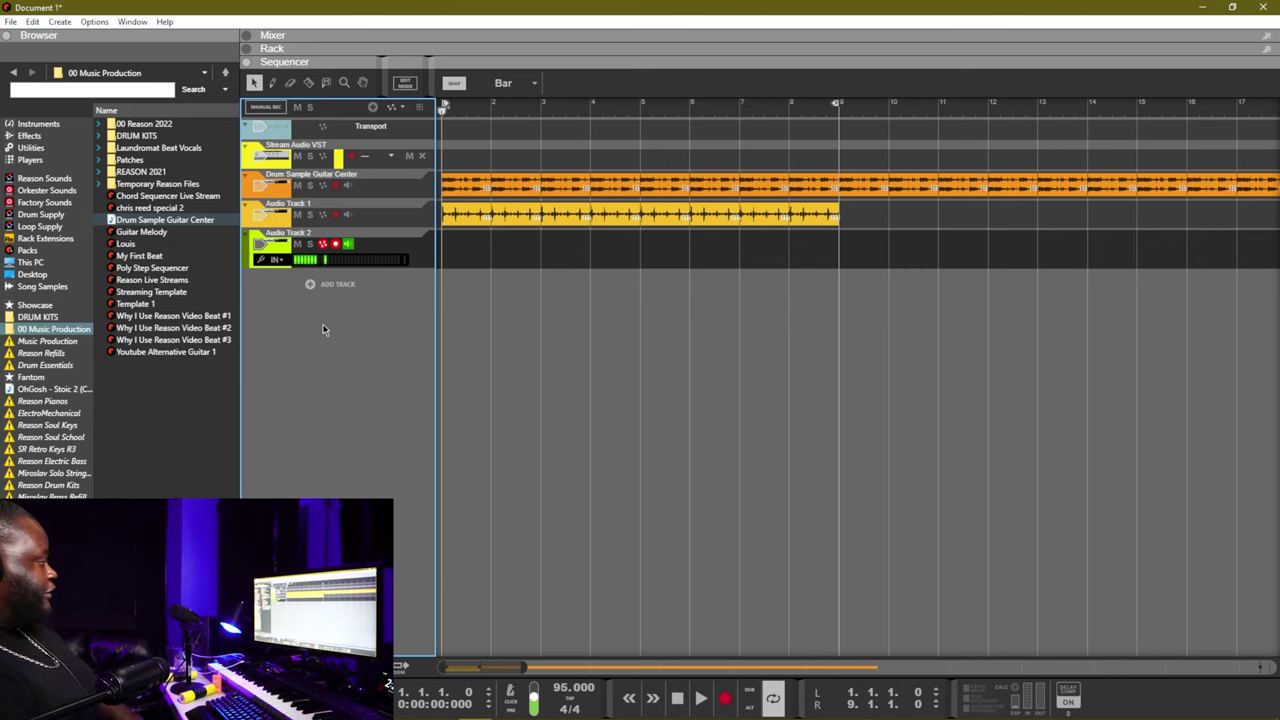
key("ctrl+Return")
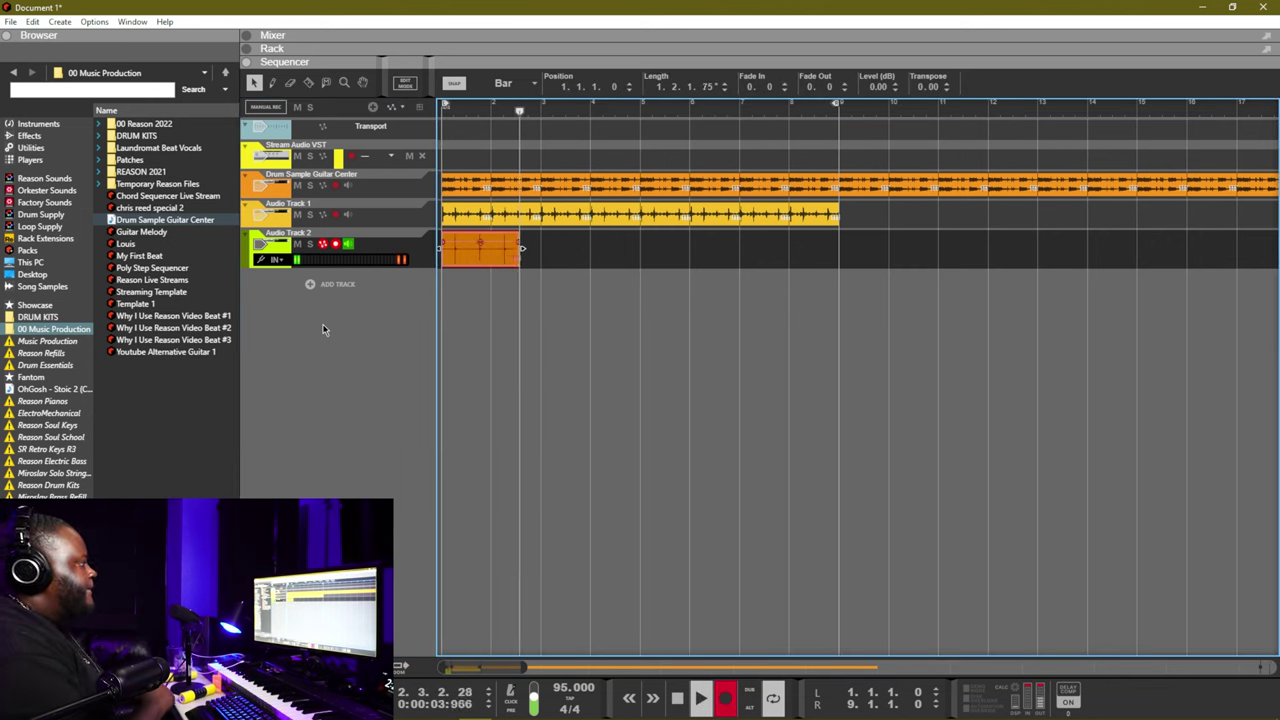
key("space")
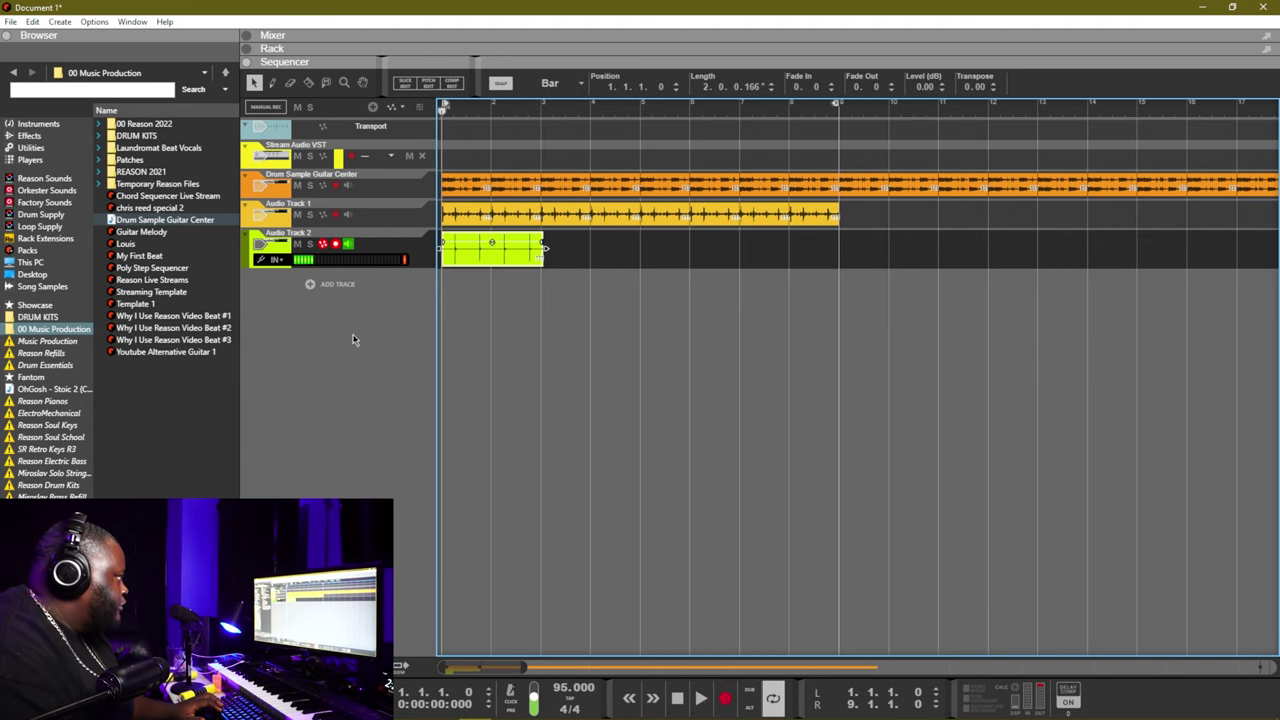
- Record an overdub on a new Audio Track 2 Dub and repeat both lanes' clips from bar 2
right_click(371, 283)
left_click(405, 289)
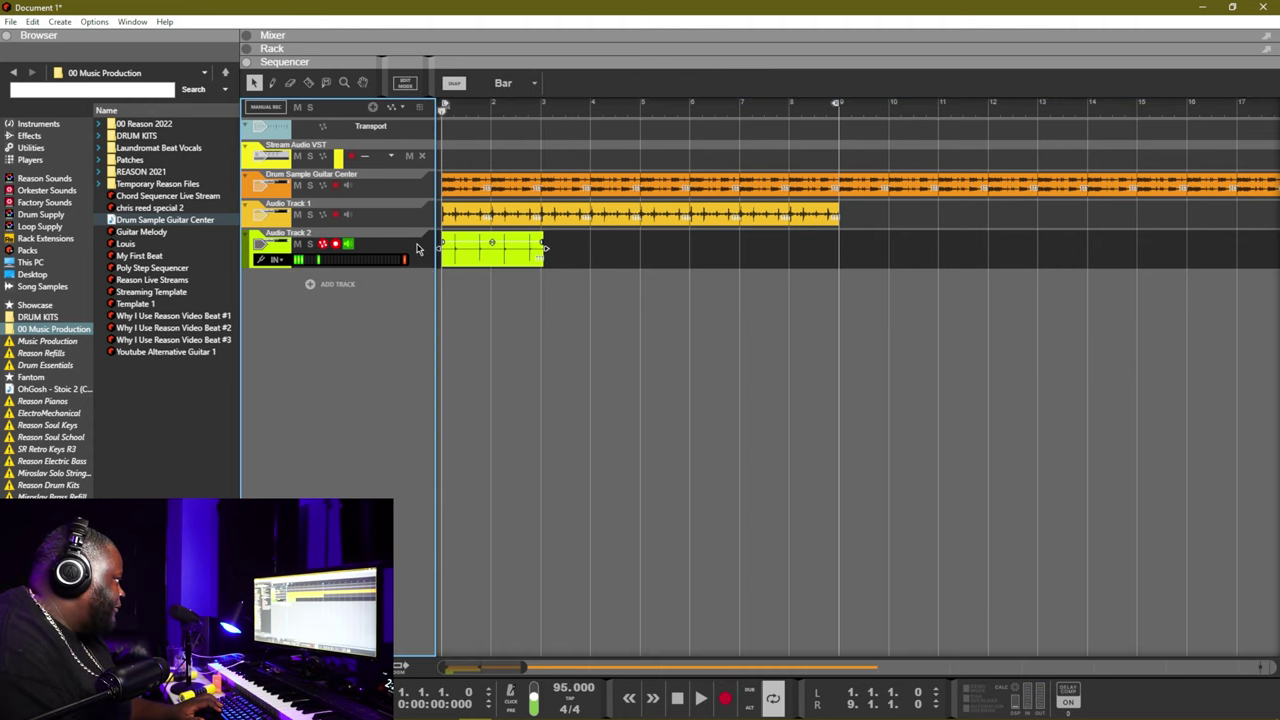
key("ctrl+Return")
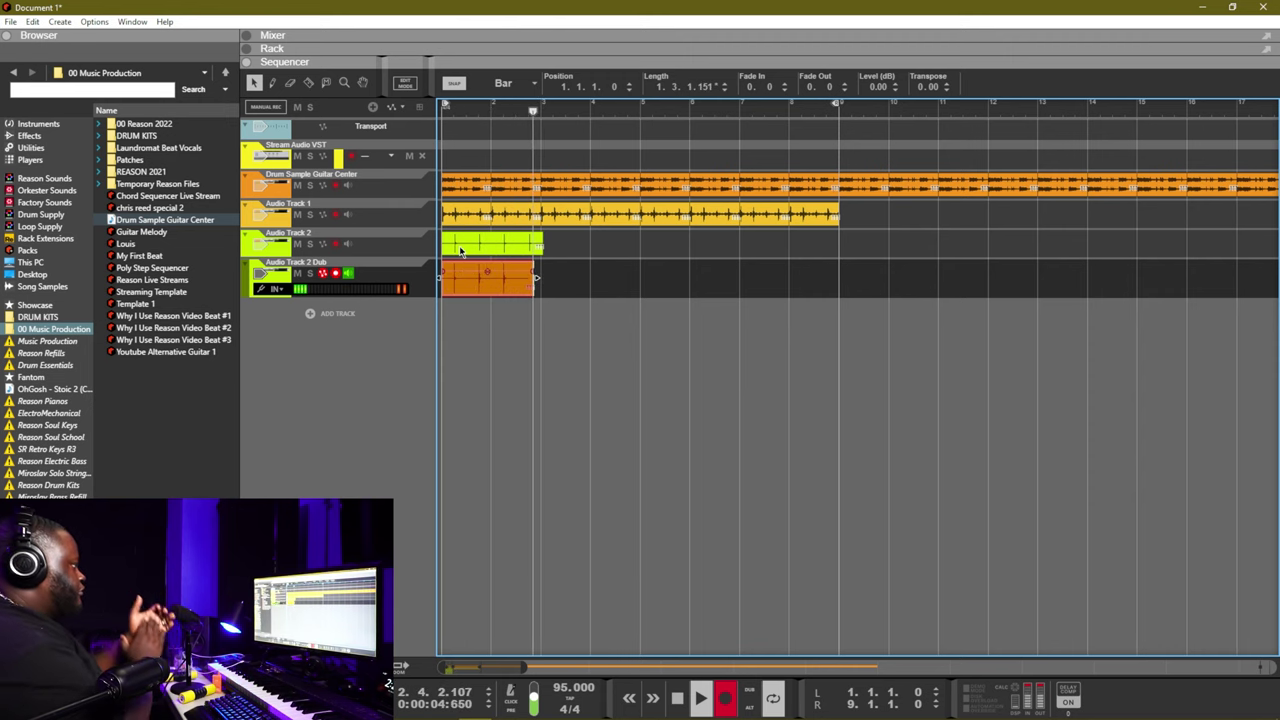
key("space")
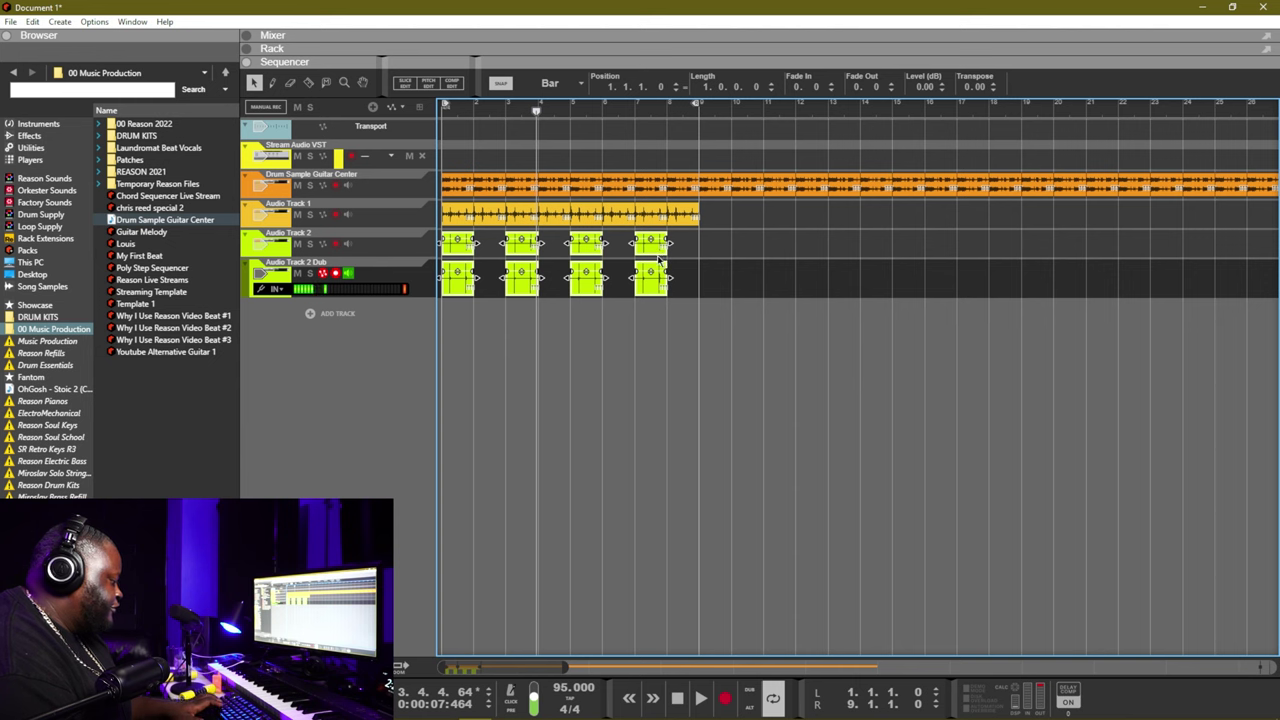
key("ctrl+d")
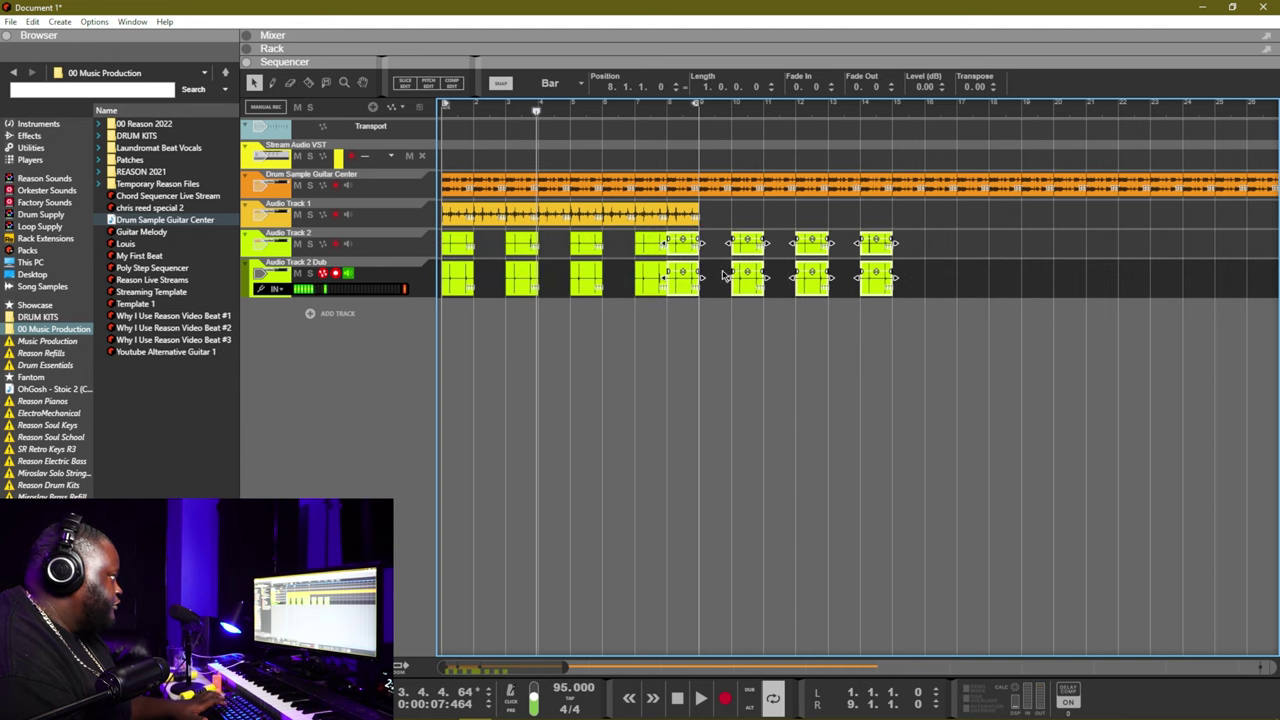
left_click_drag(693, 293, 510, 290)
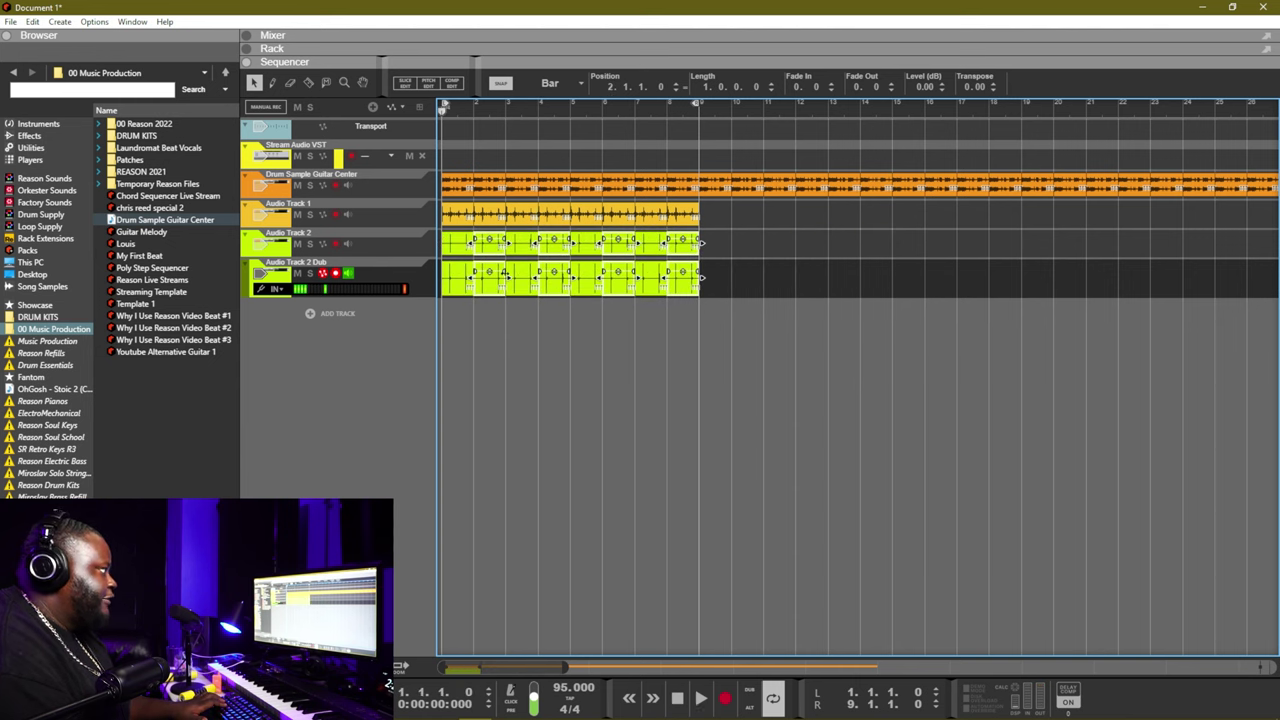
- Deselect the Audio Track 2 clips in the sequencer
left_click(656, 354)
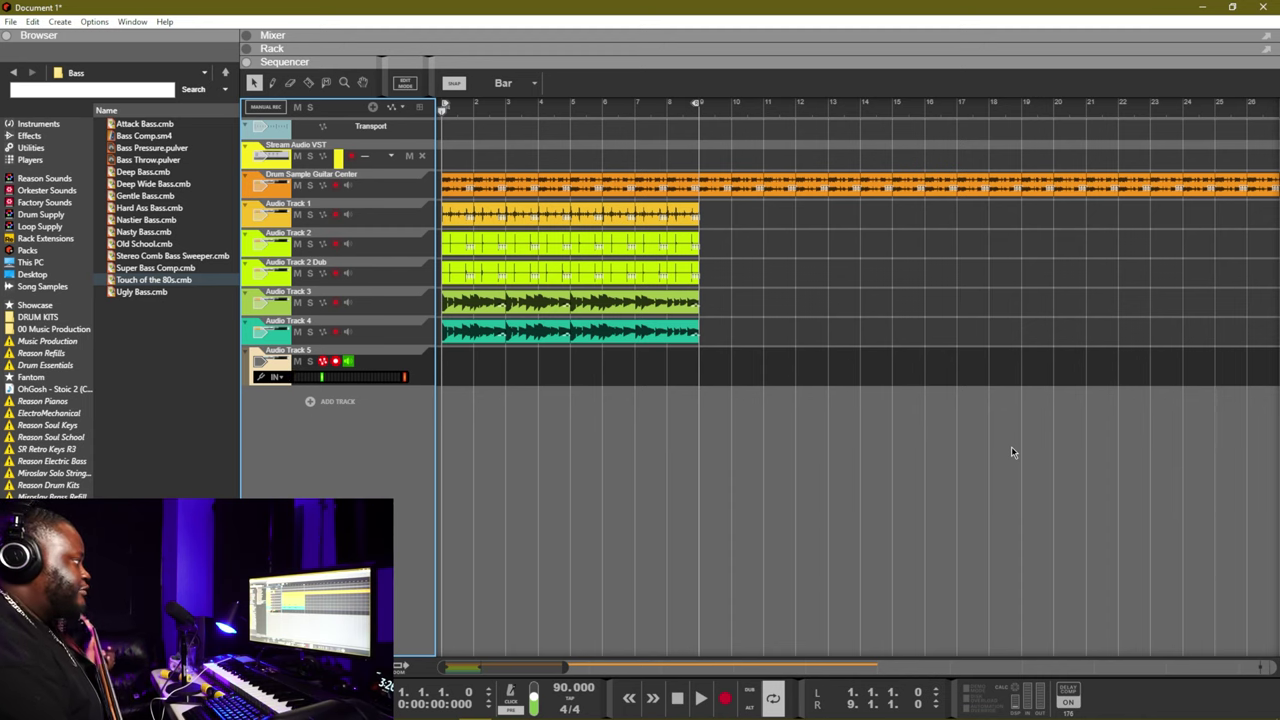
- Record the bass take on Audio Track 5, extend it to bar 9, and switch to the mixer
key("ctrl+Return")
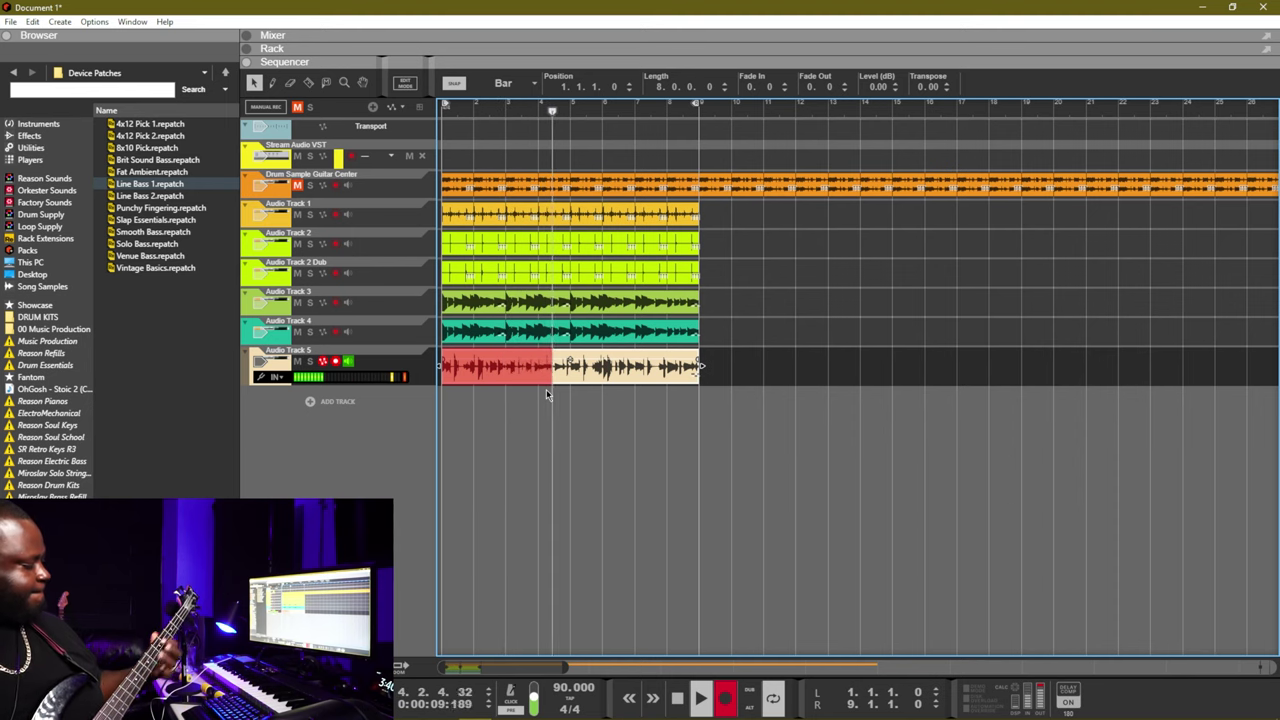
key("space")
key("ctrl+z")
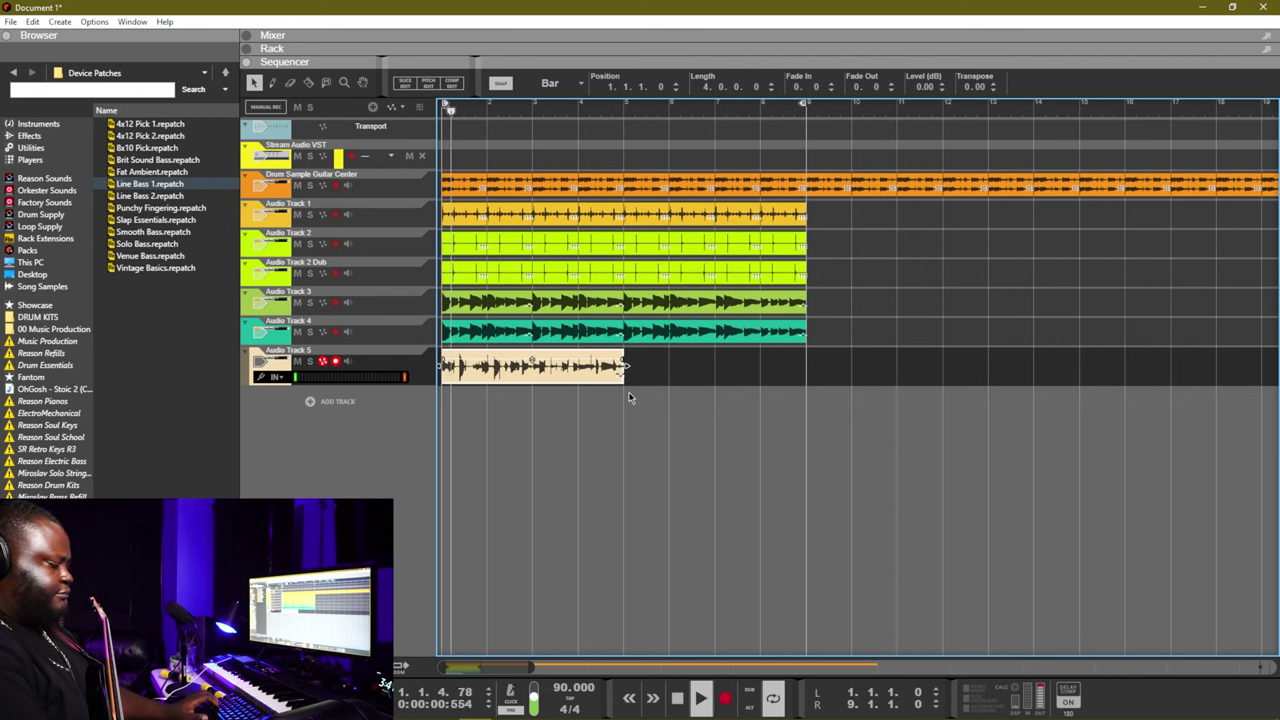
key("ctrl+z")
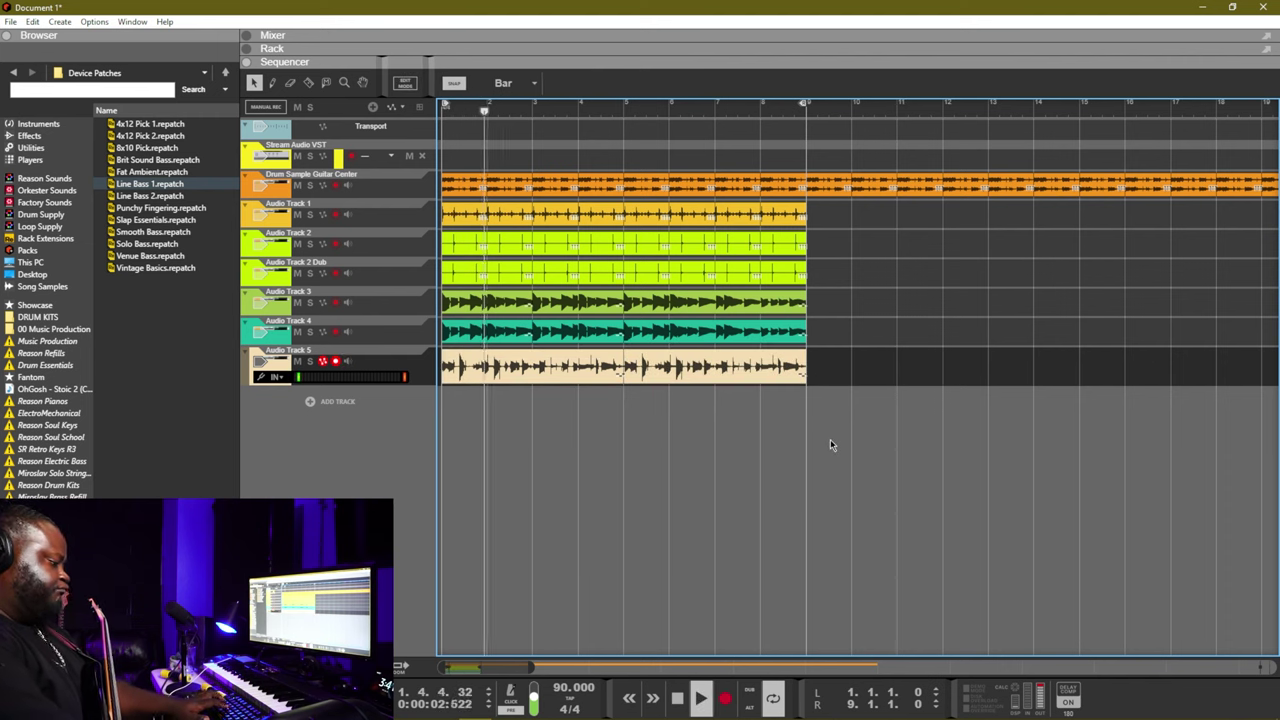
scroll(830, 439, "down", 3)
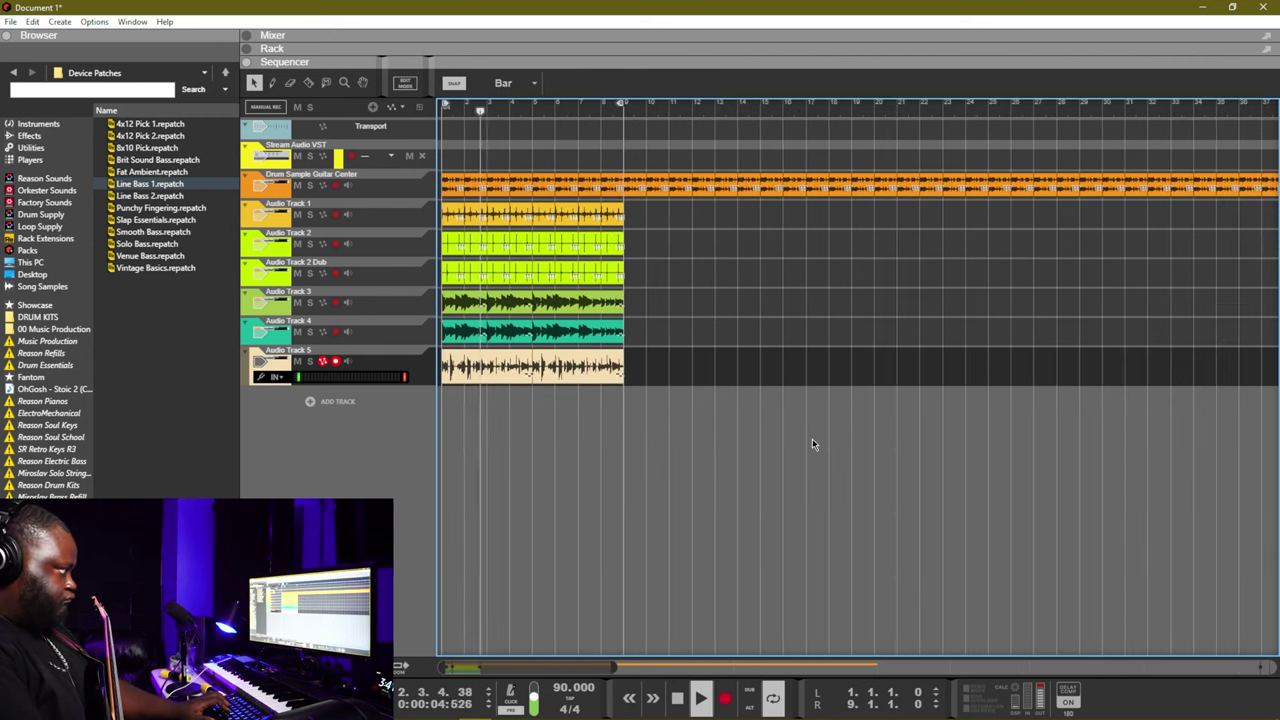
key("F5")
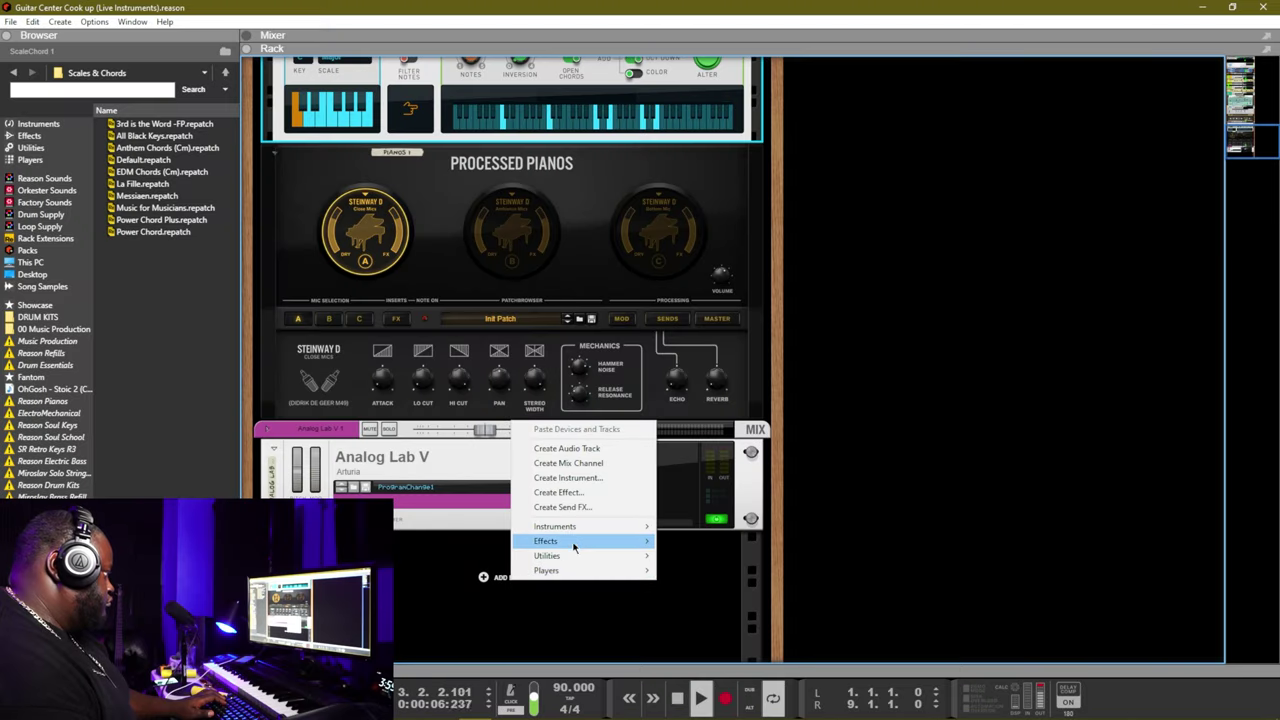
- Add a Reason Drum Kits instrument (RDK 1) and raise its Kick fader to 12.0 dB
mouse_move(580, 529)
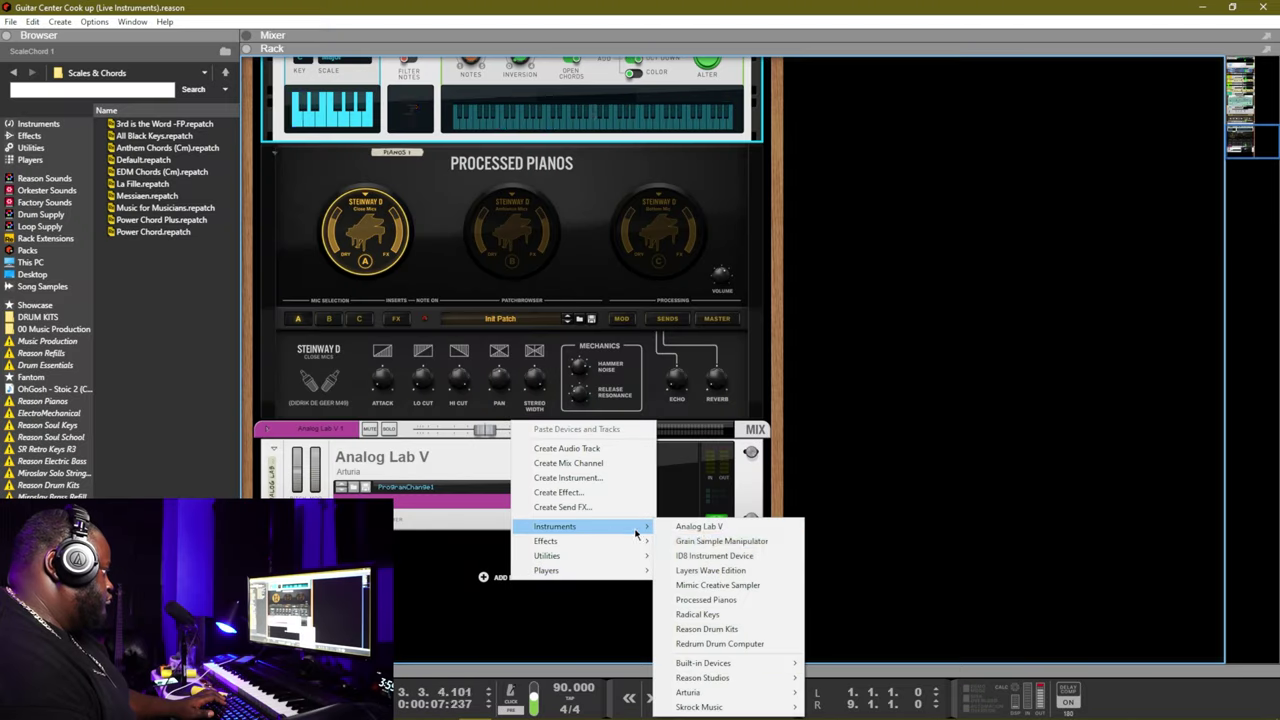
left_click(738, 630)
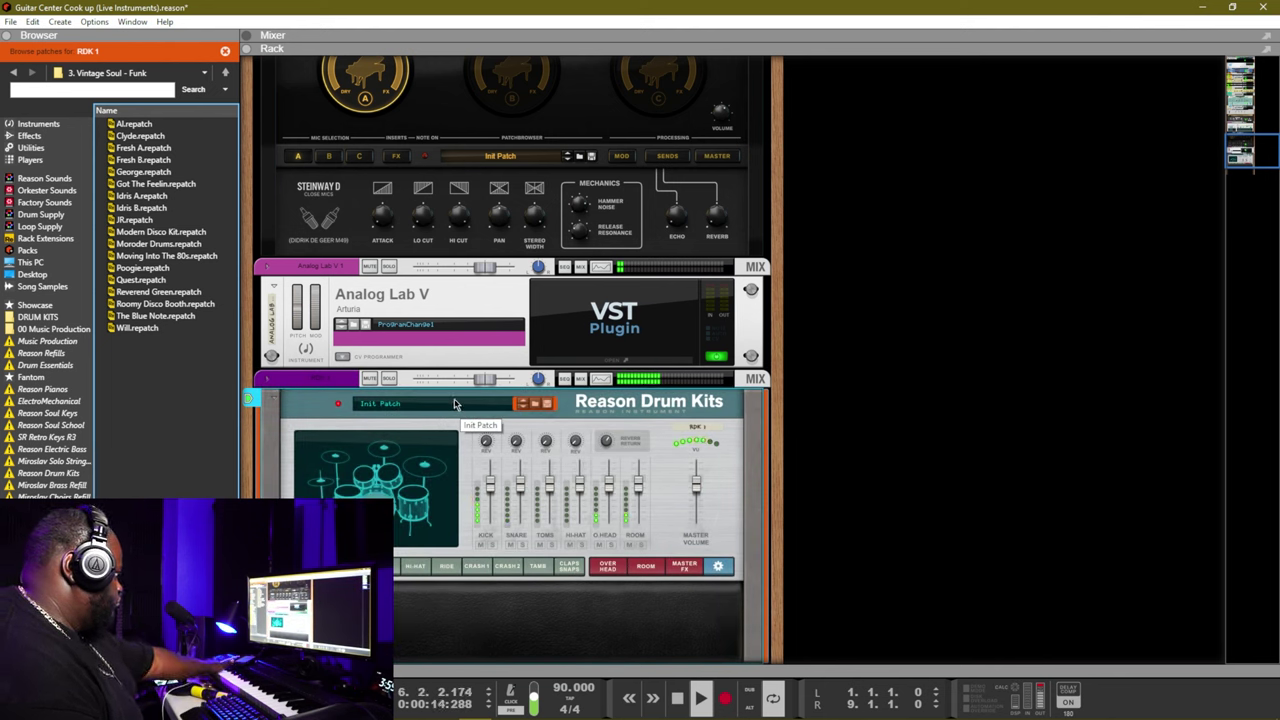
left_click_drag(489, 494, 490, 462)
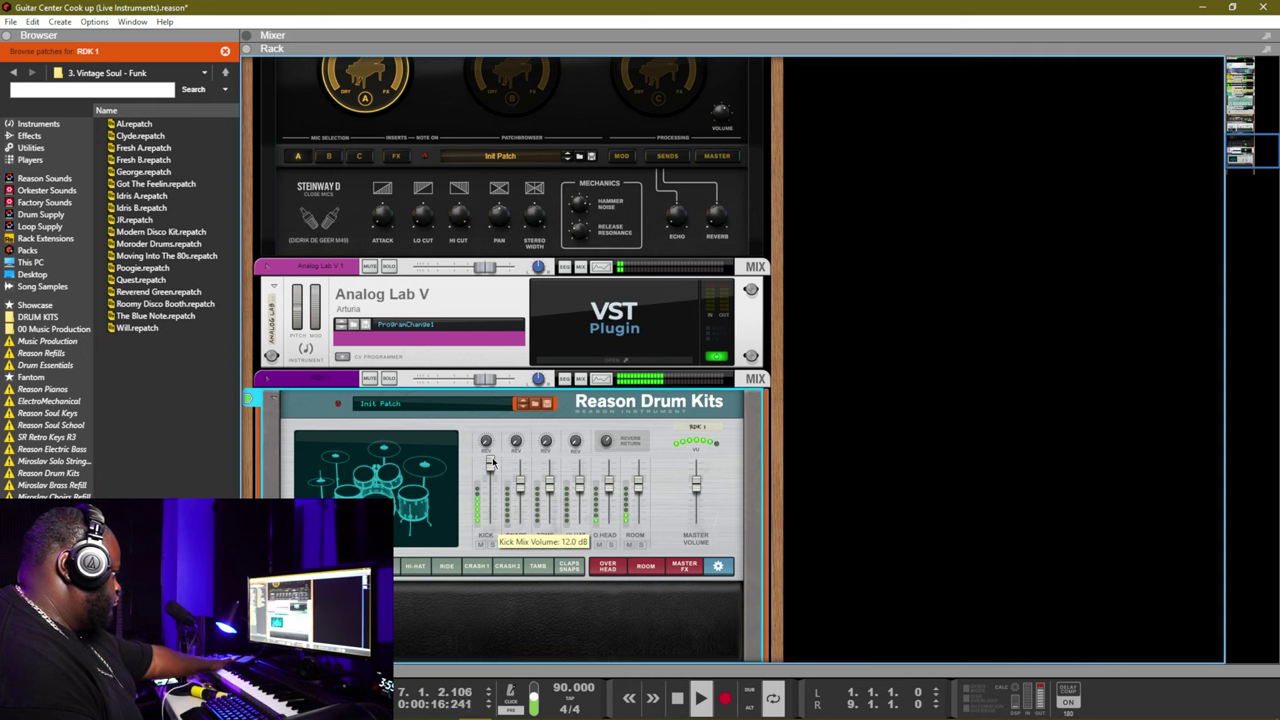
- Create a one-bar clip on the RDK 1 lane in the arrangement
key("F7")
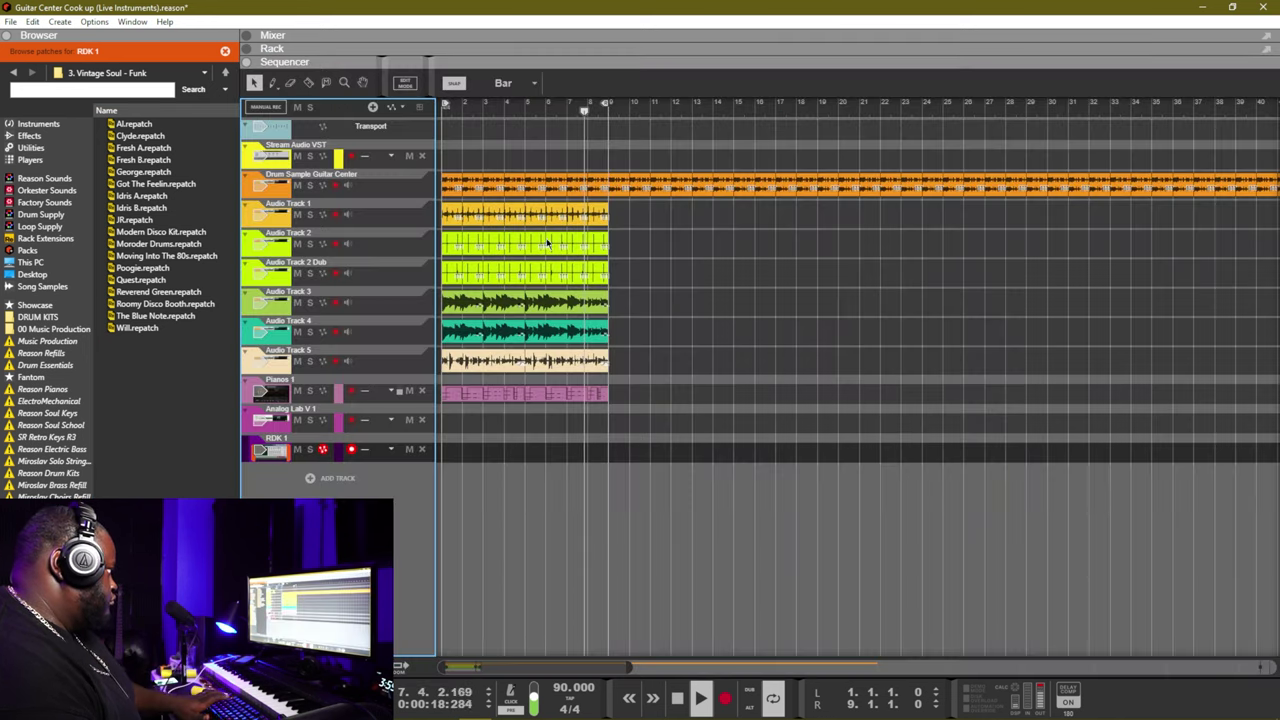
double_click(452, 451)
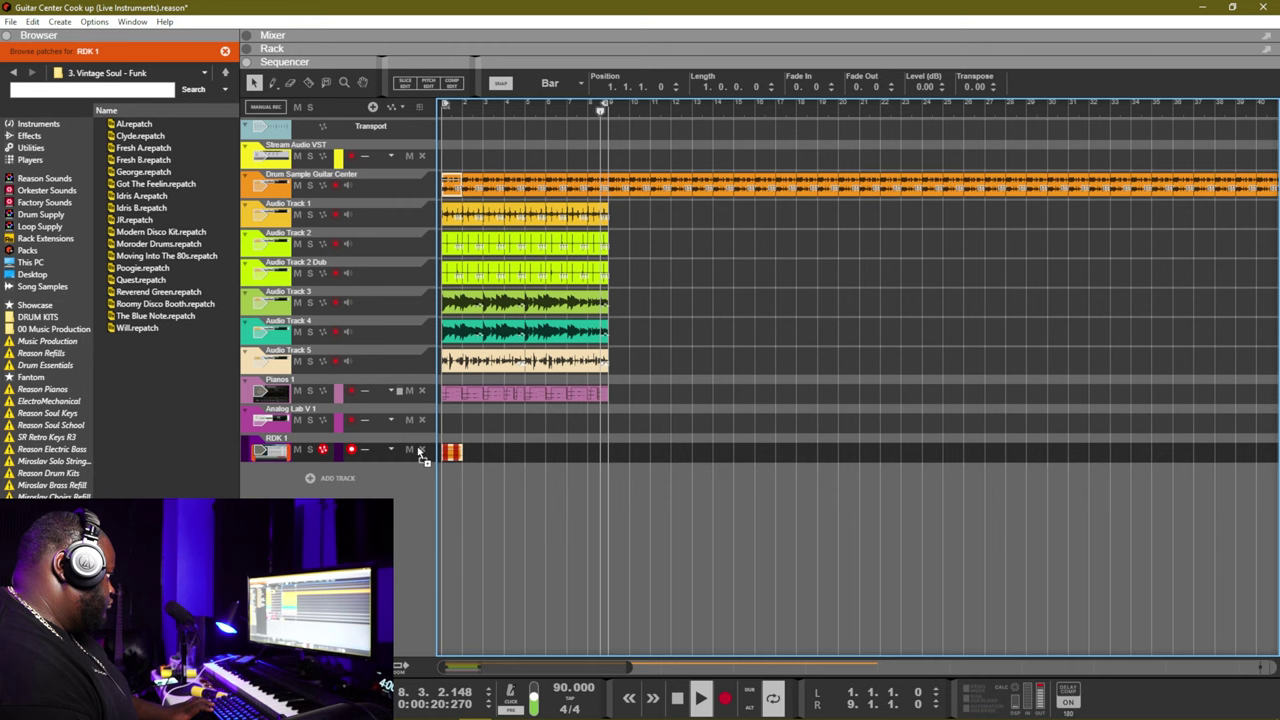
key("space")
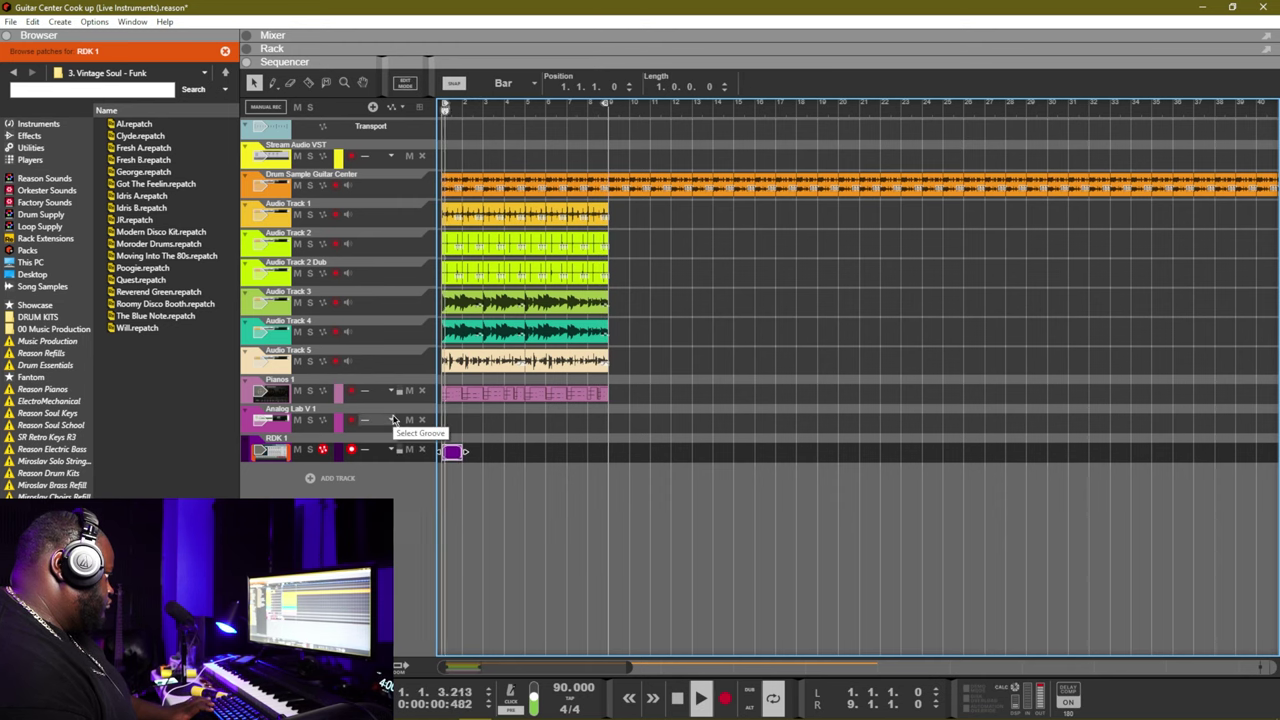
- Delete some of the C3 notes from the RDK 1 clip's one-bar pattern
double_click(455, 452)
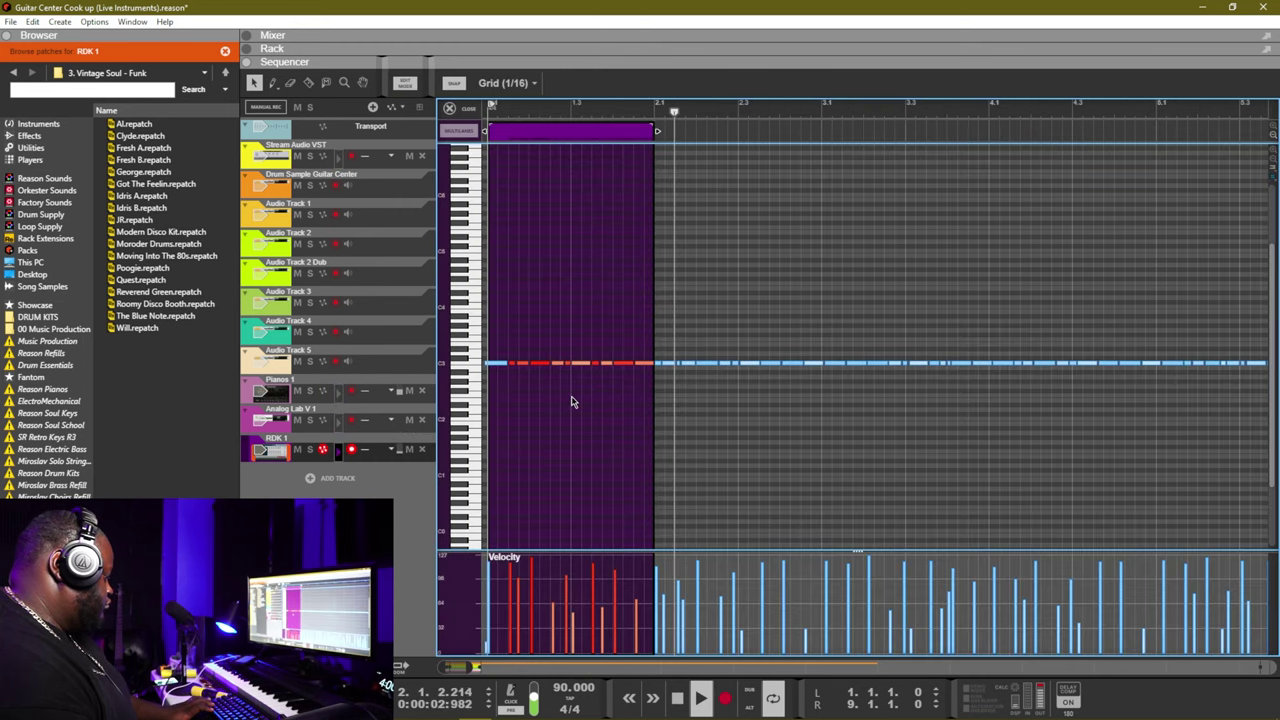
key("ctrl+a")
key("space")
key("space")
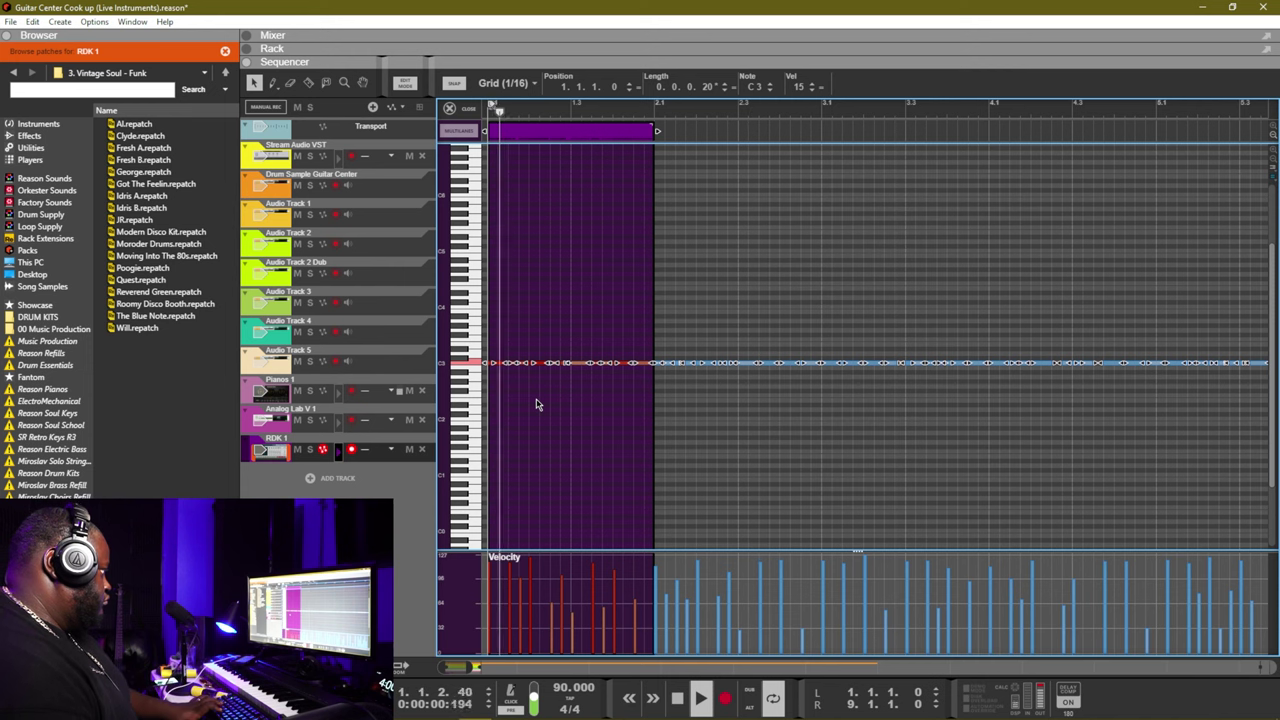
left_click(585, 412)
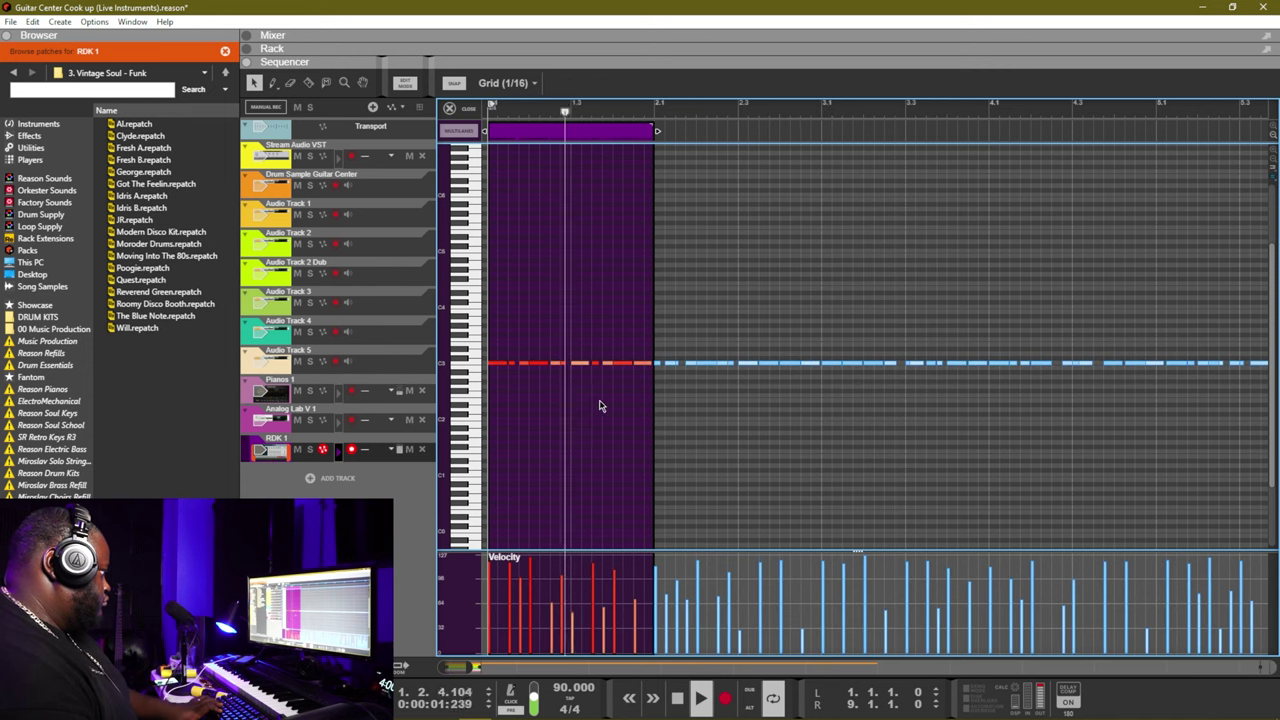
left_click(529, 364)
key("space")
key("space")
left_click(519, 368)
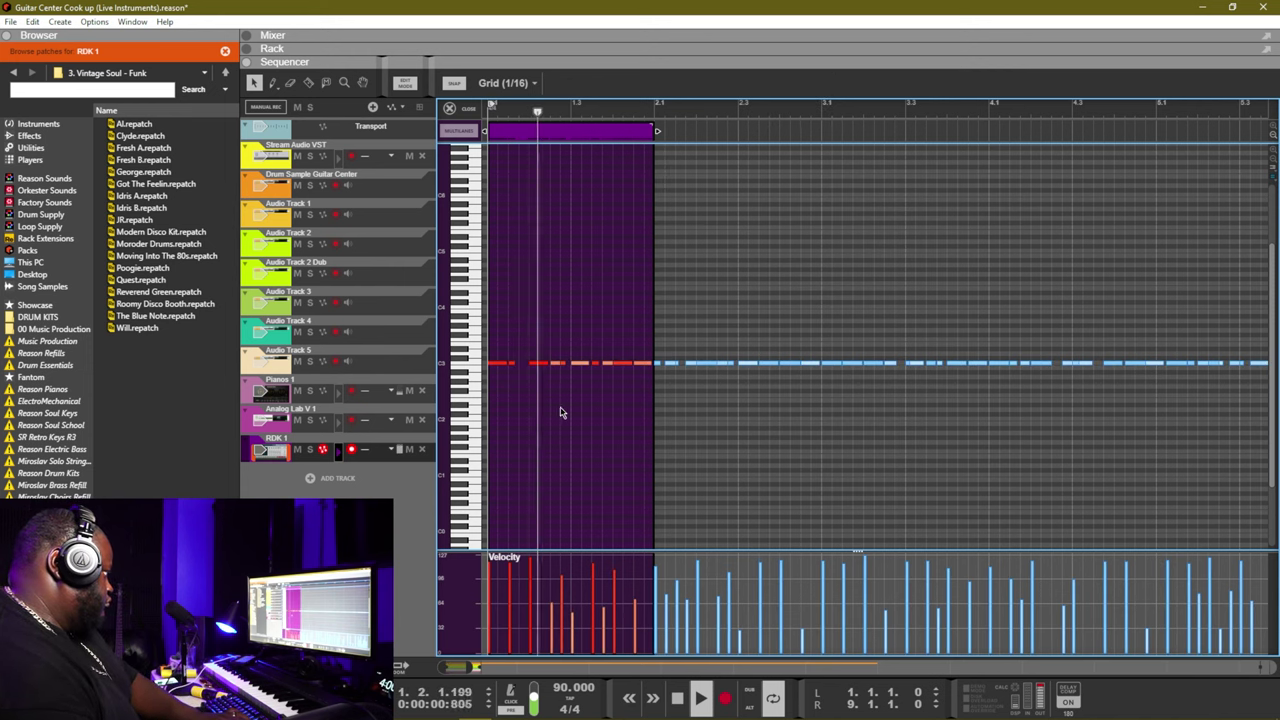
left_click(531, 357)
key("Delete")
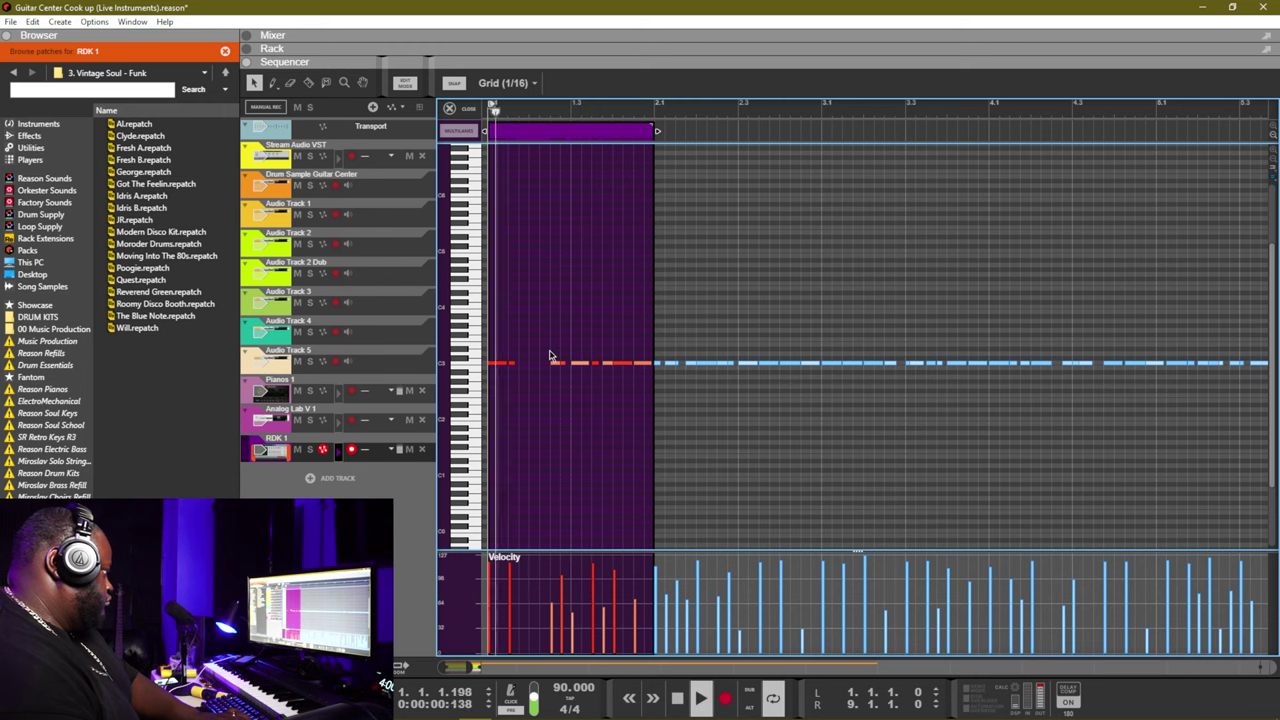
scroll(832, 320, "up", 2)
key("ctrl+e")
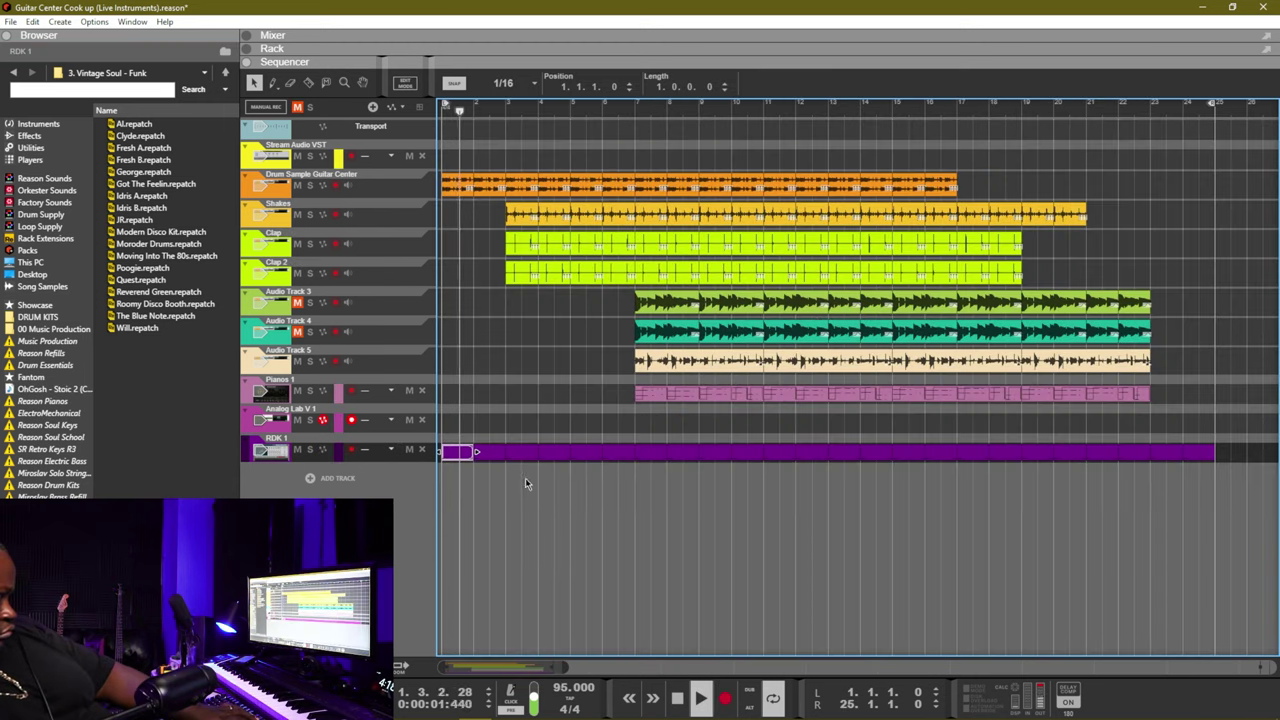
- Delete the RDK 1 clip near bar 3, then undo a trial resize-and-copy of the first clip
left_click(521, 452)
key("Delete")
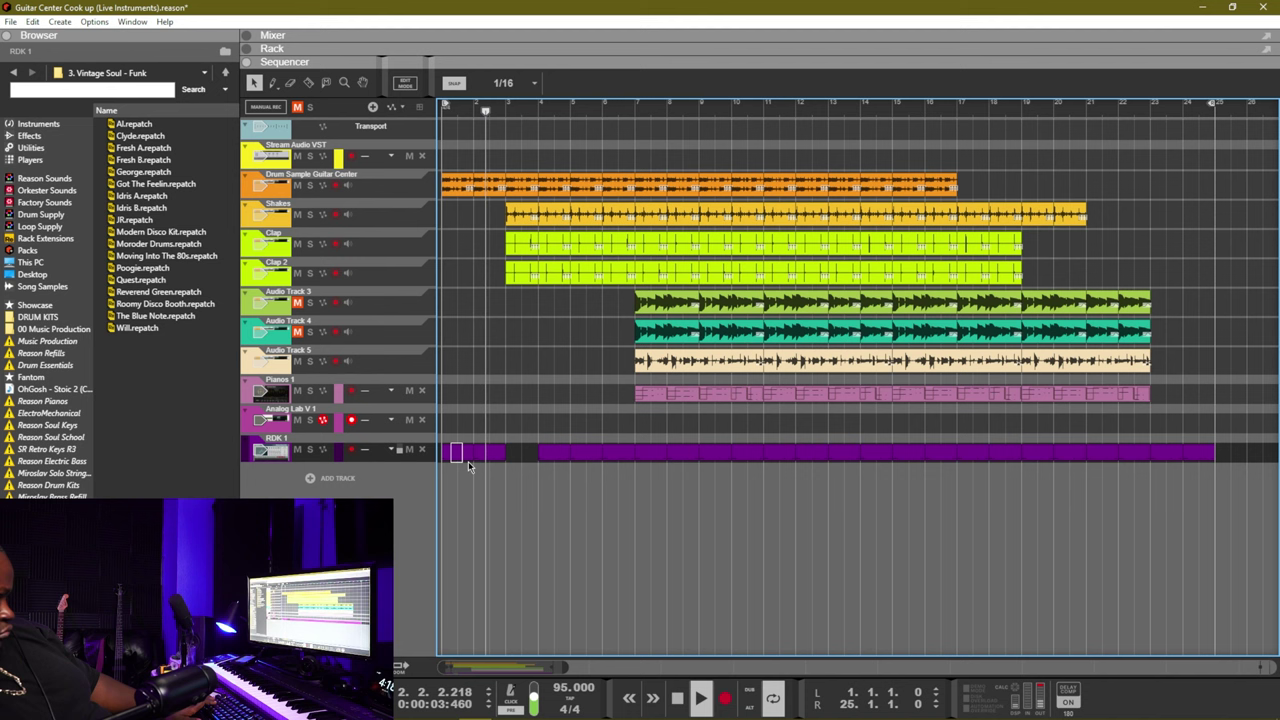
mouse_move(504, 452)
left_mouse_down()
mouse_move(473, 452)
mouse_move(507, 458)
left_mouse_up()
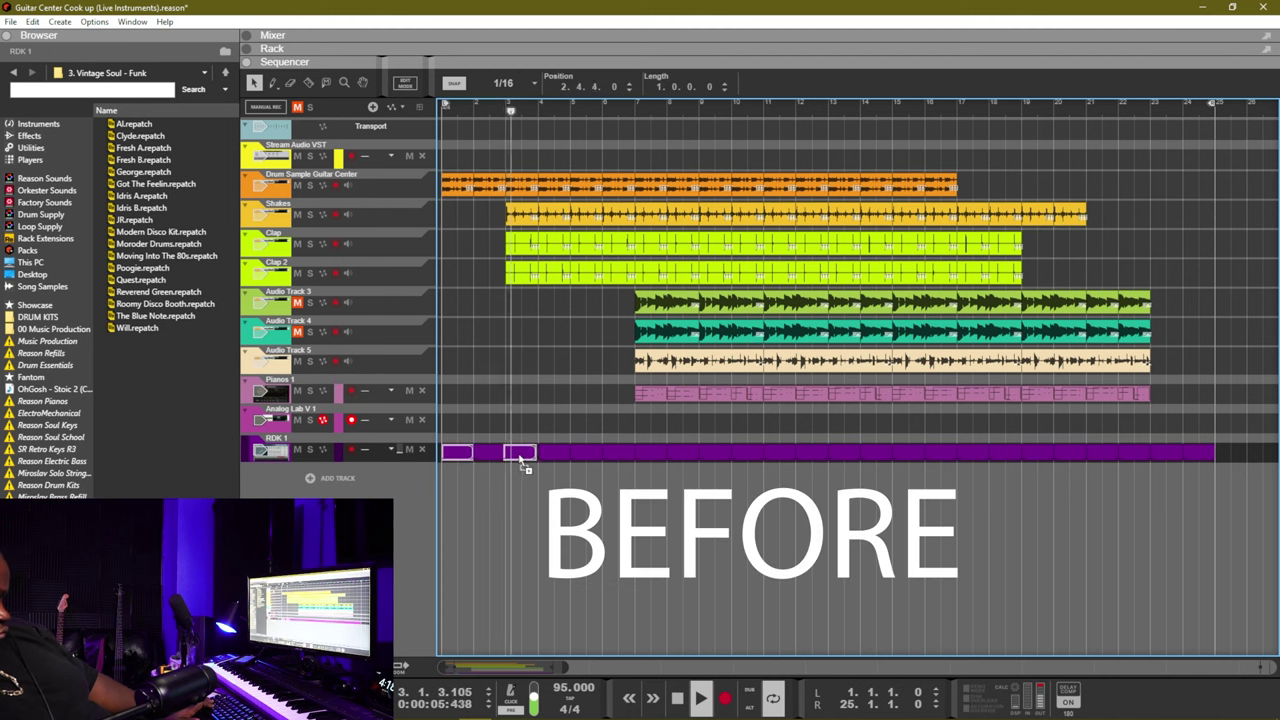
key("ctrl+z")
key("ctrl+z")
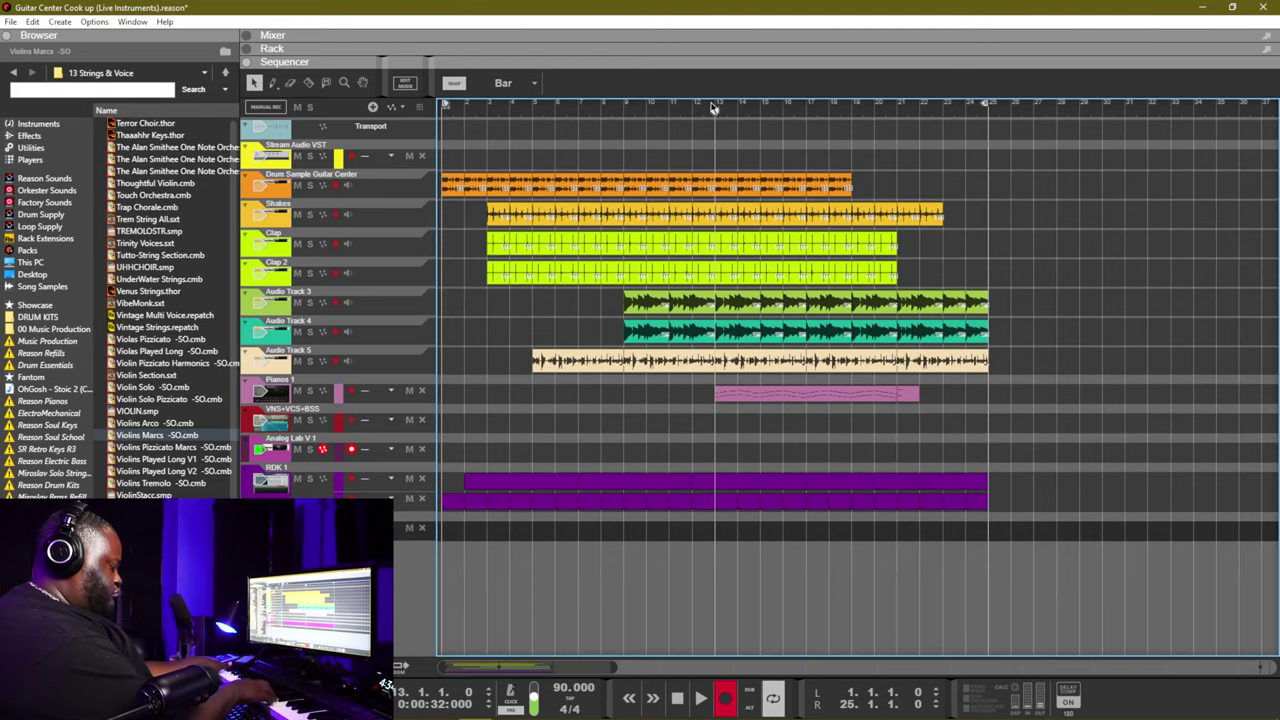
- Record a new Analog Lab V part starting at bar 13
key("ctrl+Return")
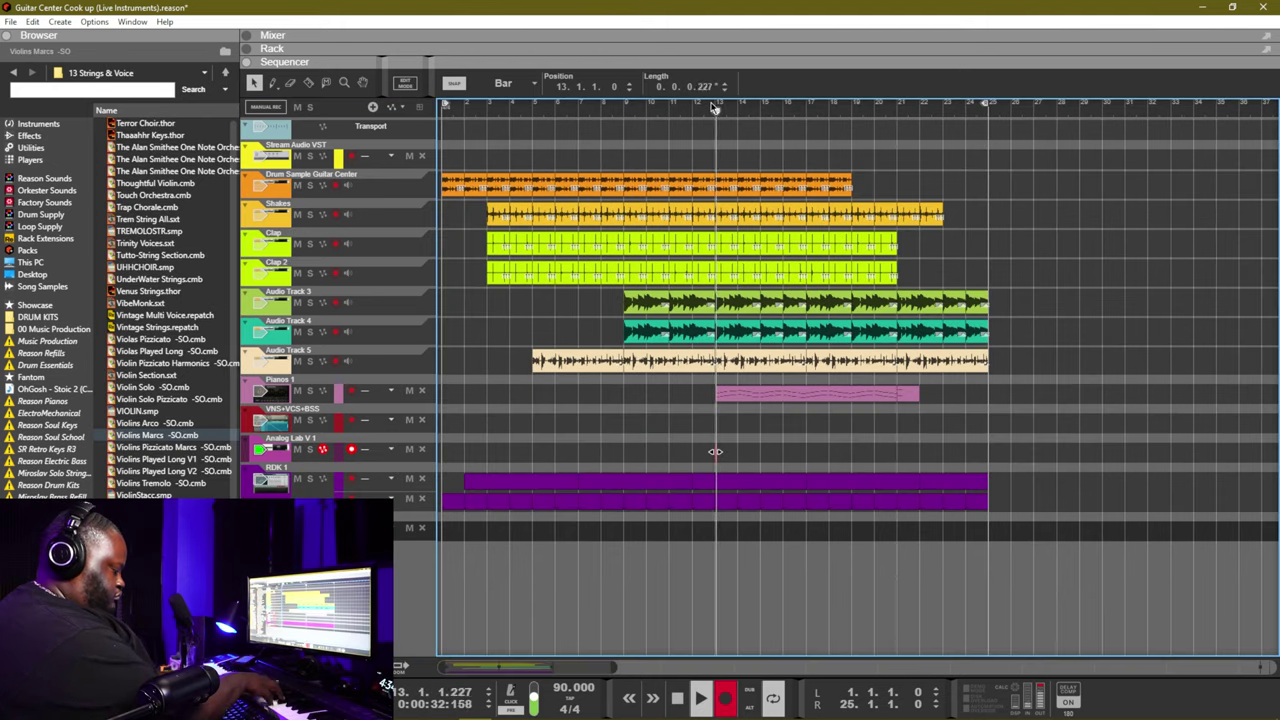